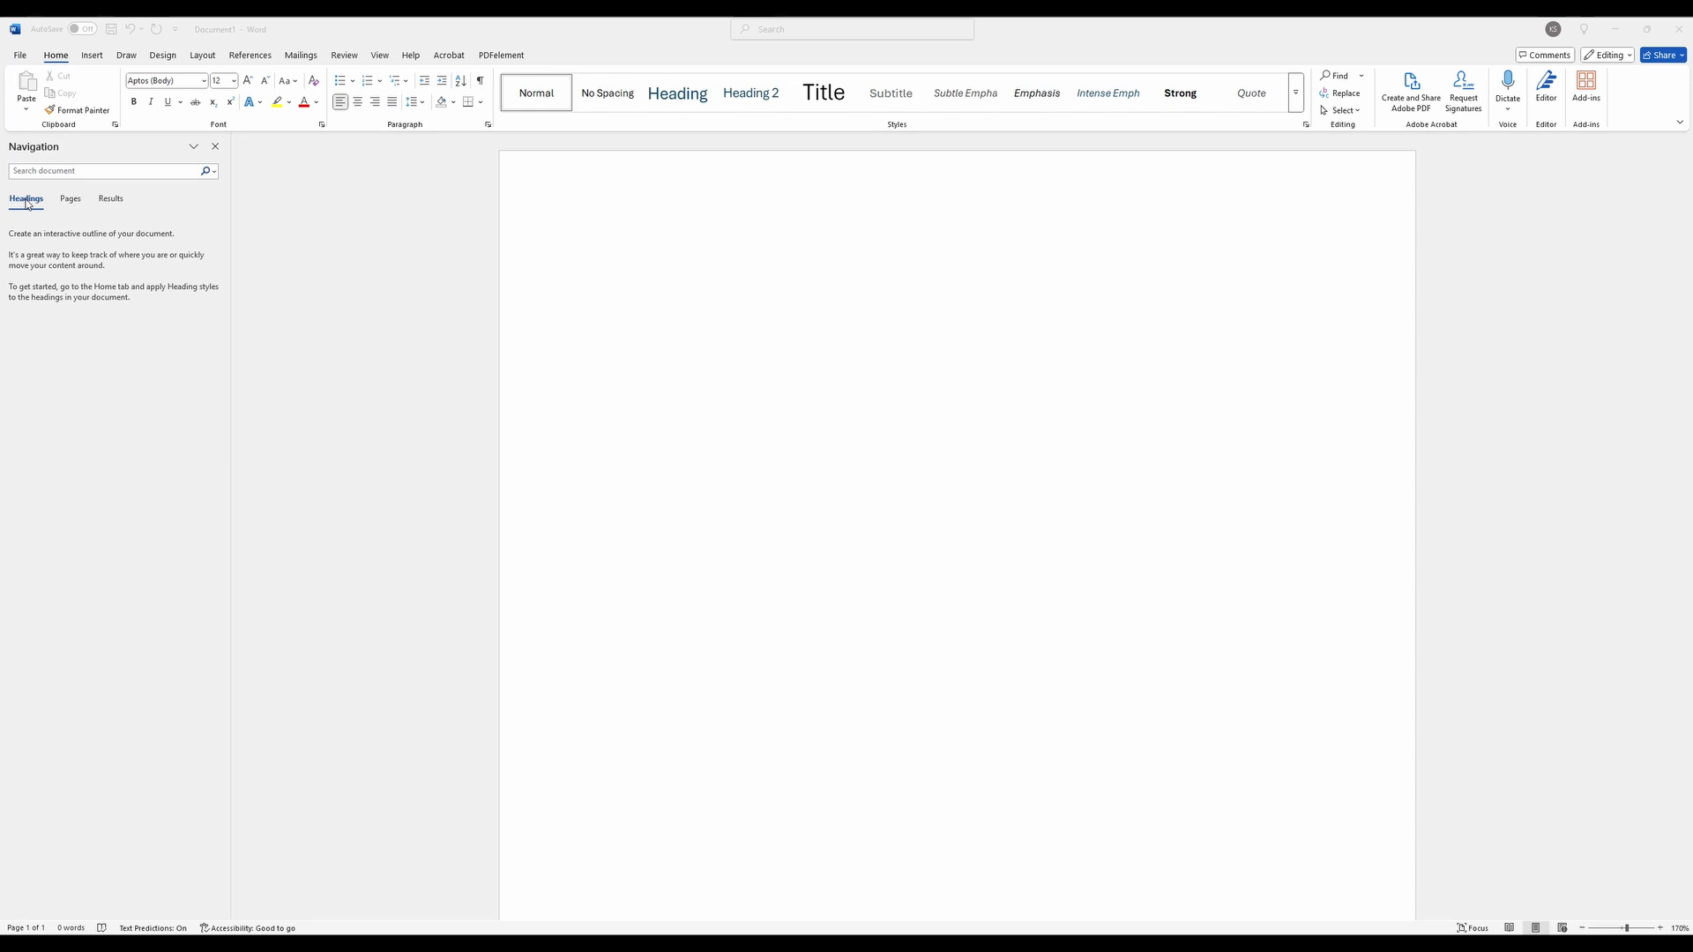
- Enter "Chapter 1" on the blank page and set its font to Times New Roman
{"action": "left_click", "coordinate": [580, 182]}
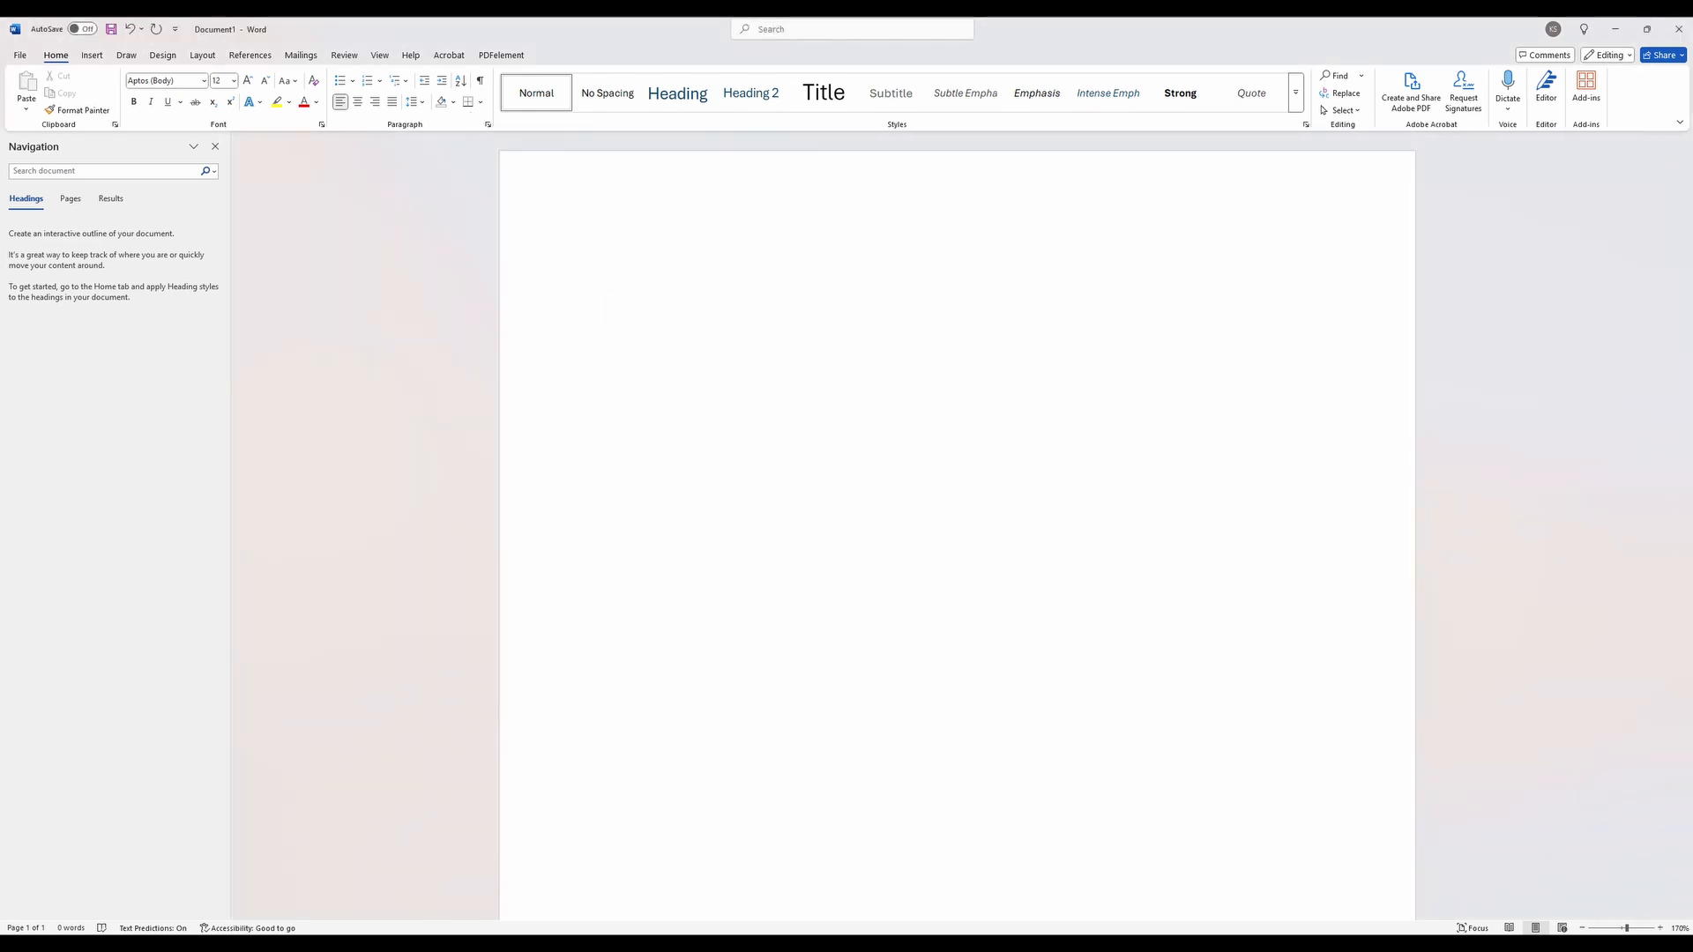
{"action": "type", "text": "Chapter 1"}
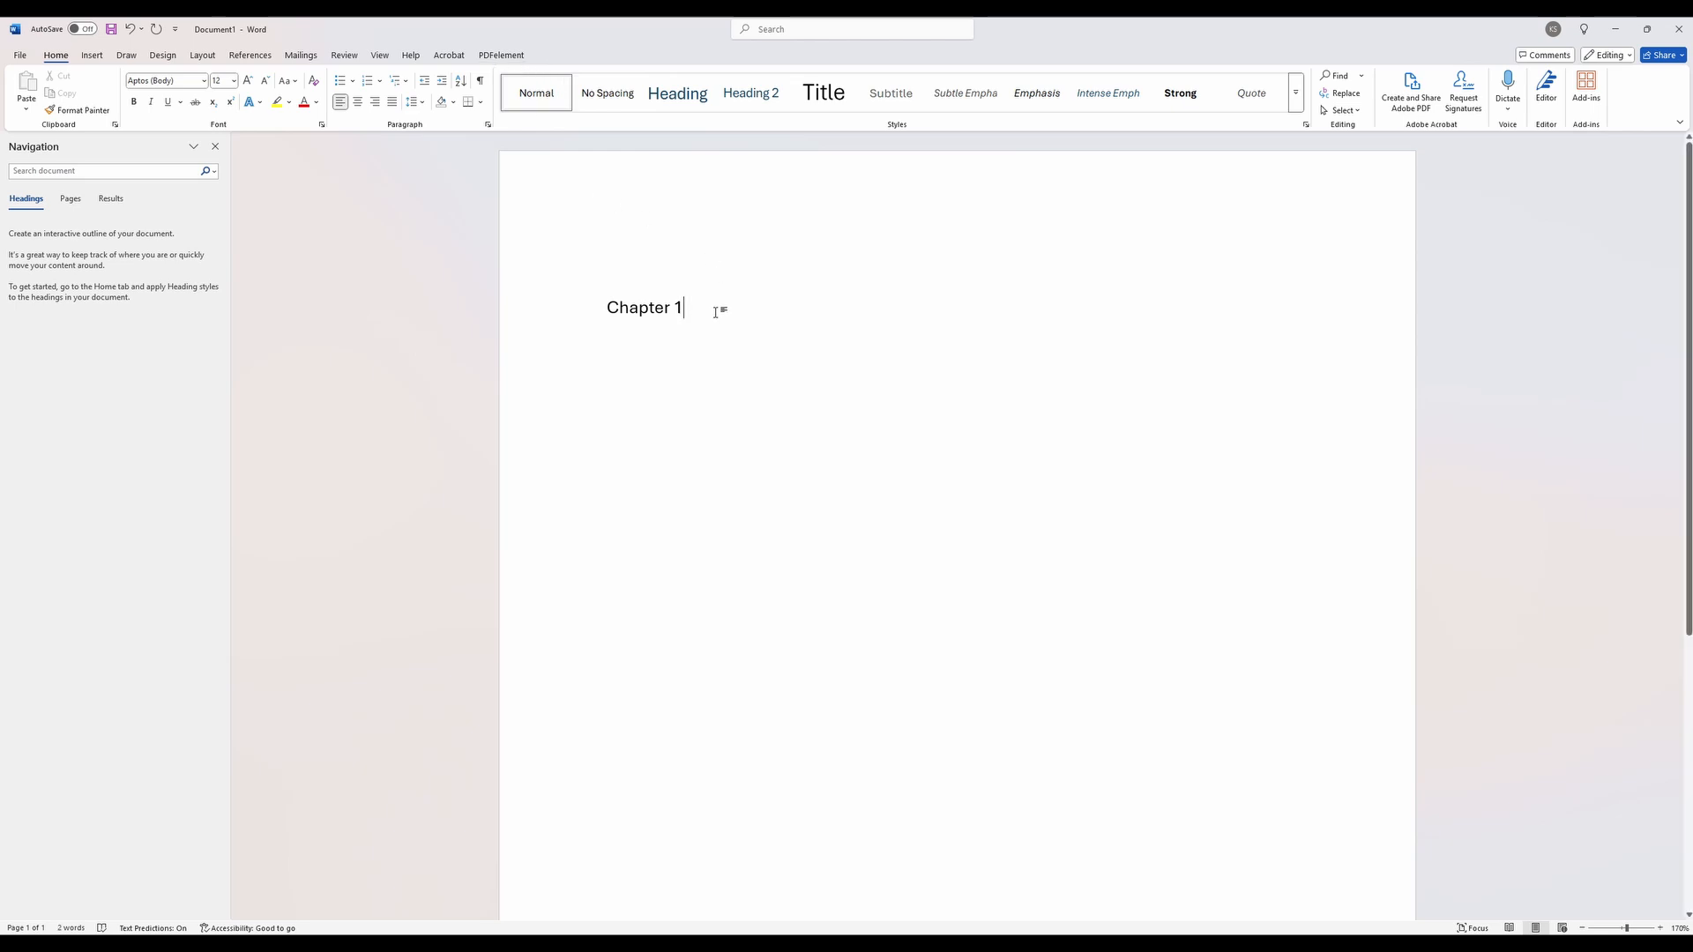
{"action": "left_click_drag", "start_coordinate": [711, 307], "coordinate": [607, 308]}
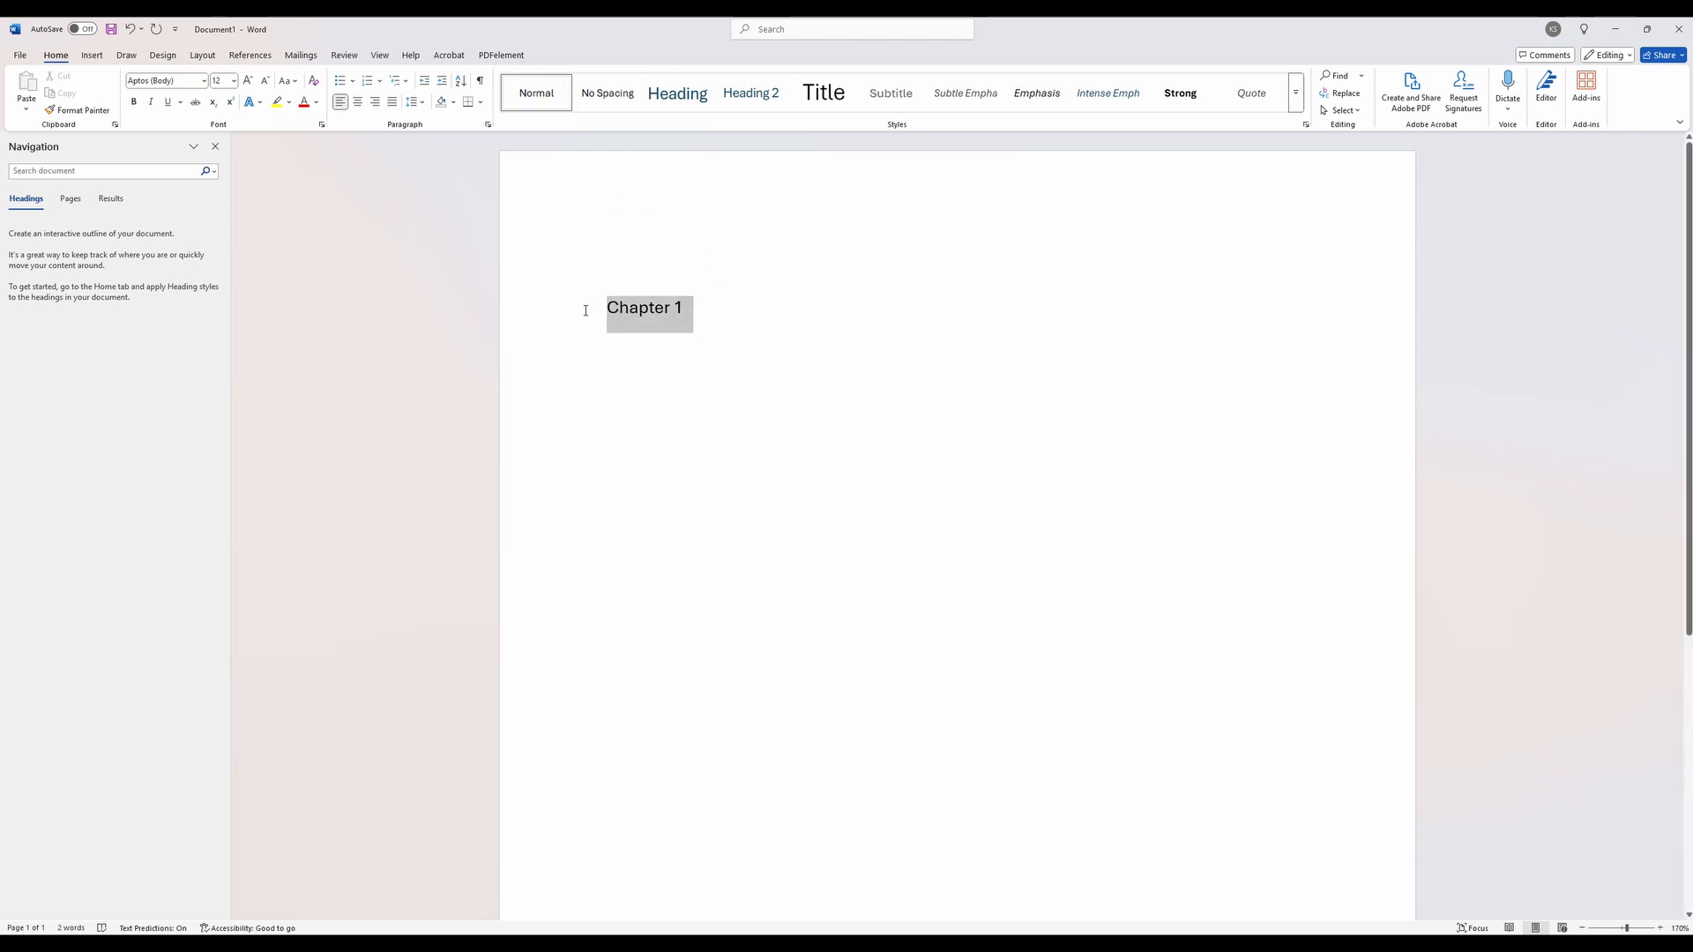
{"action": "left_click", "coordinate": [204, 81]}
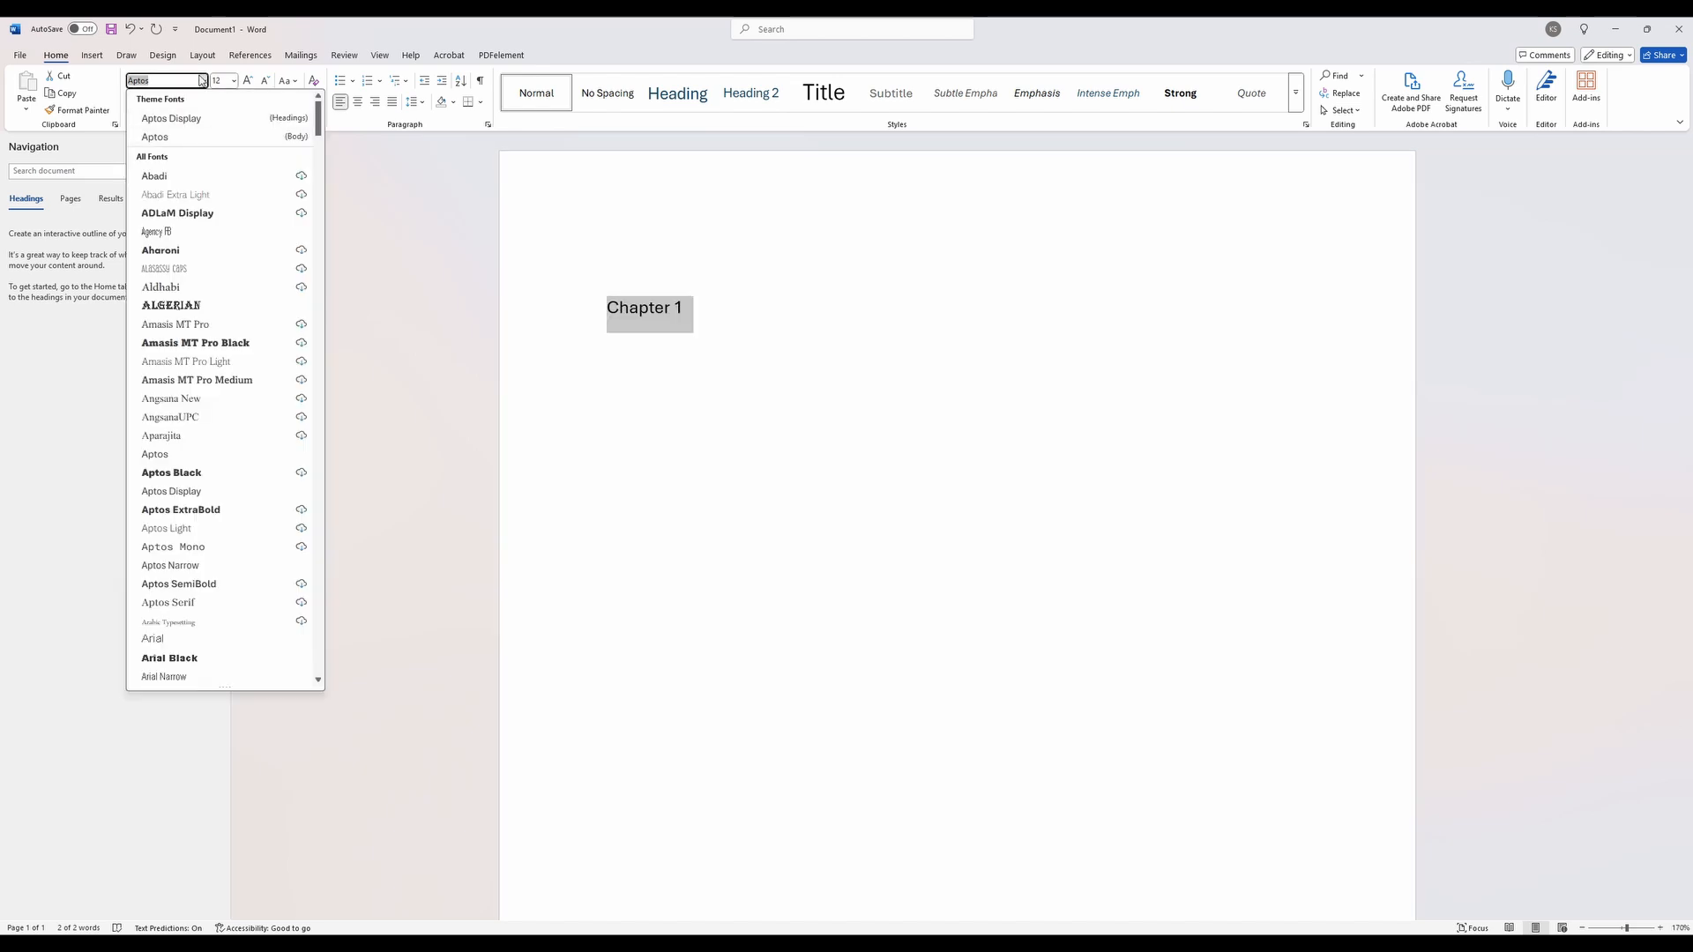
{"action": "type", "text": "Times New Roman"}
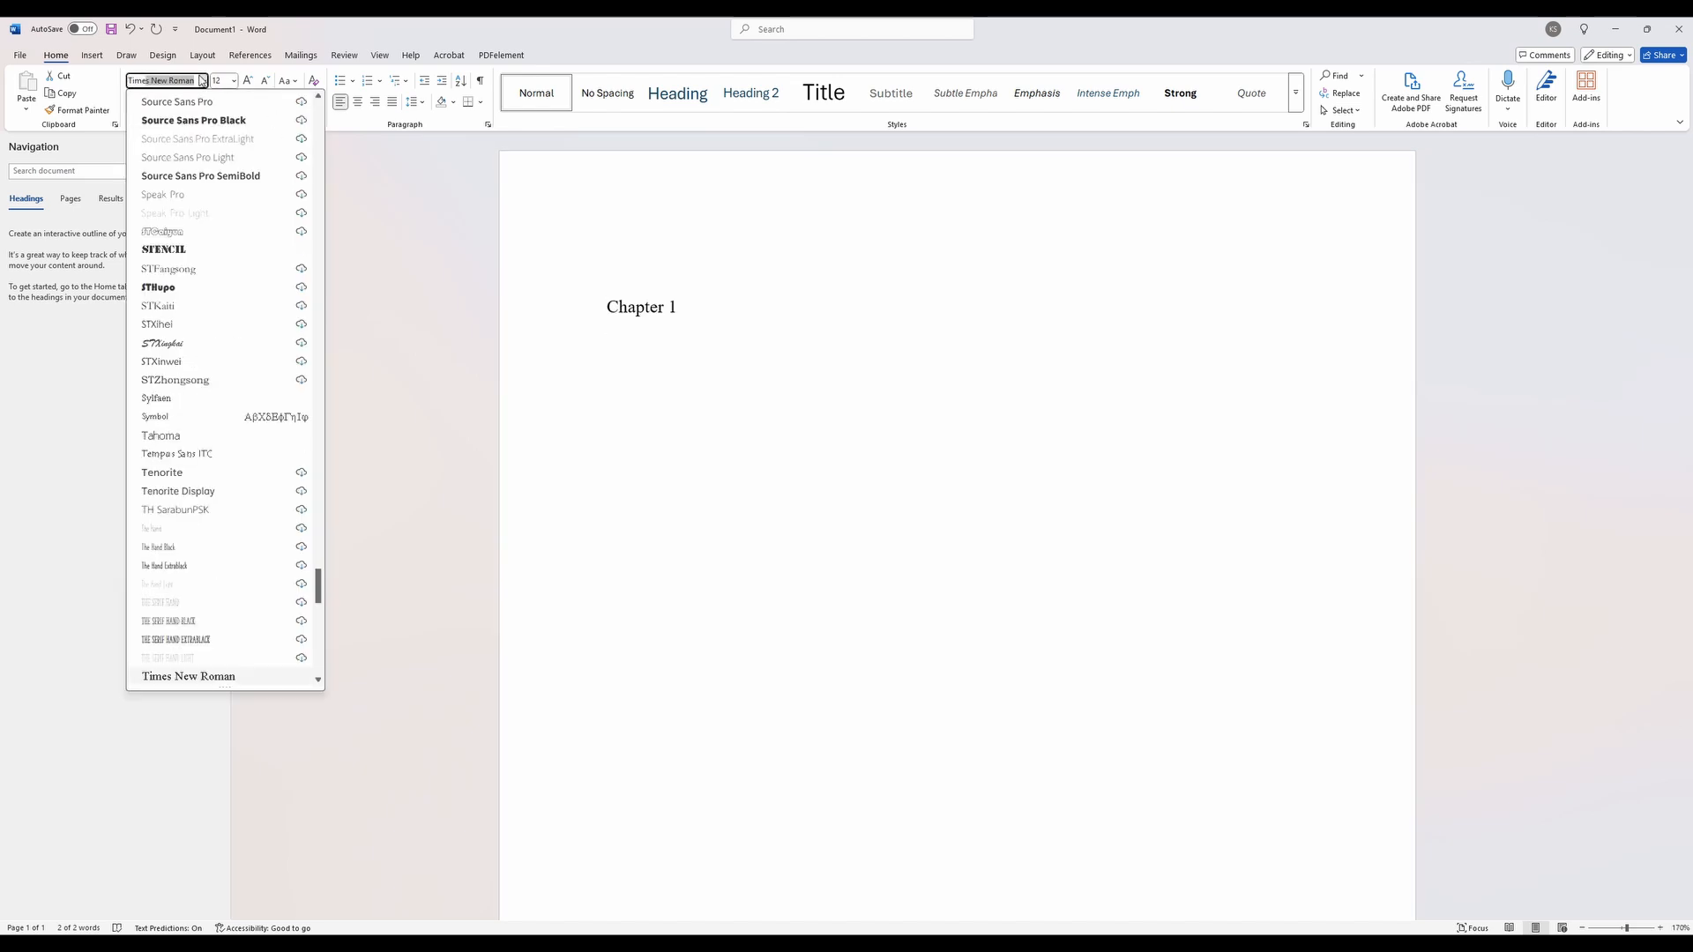
{"action": "key", "text": "Return"}
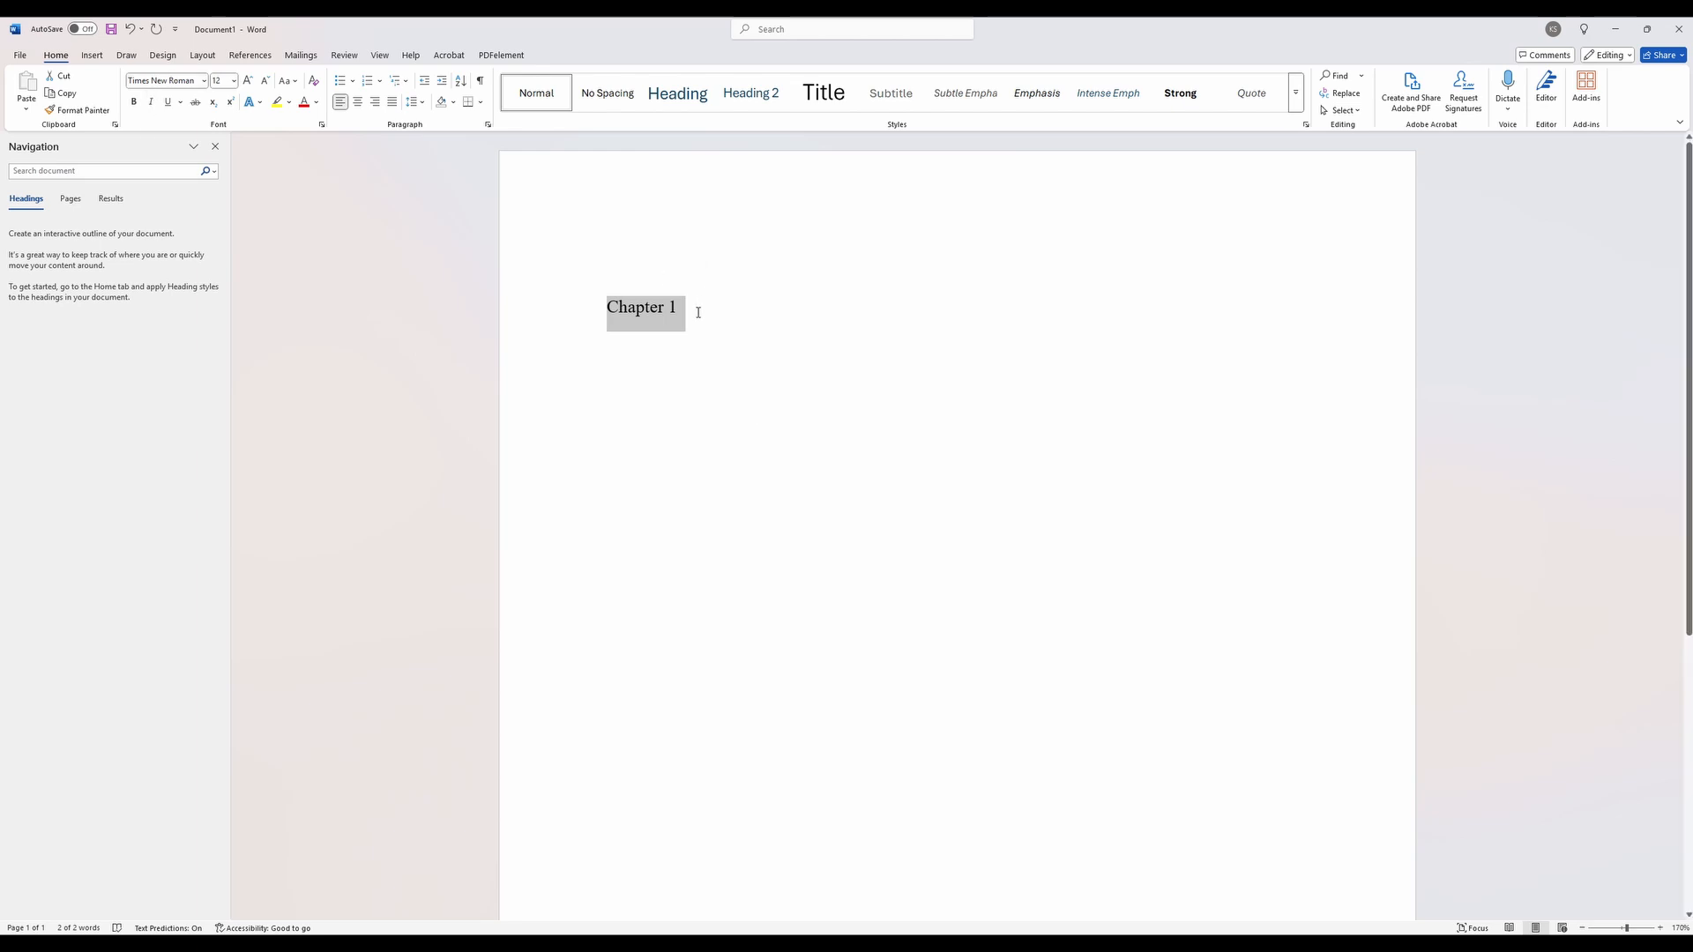
- Make the Chapter 1 line bold without underline and update the Heading 1 style to match it
{"action": "left_click", "coordinate": [135, 103]}
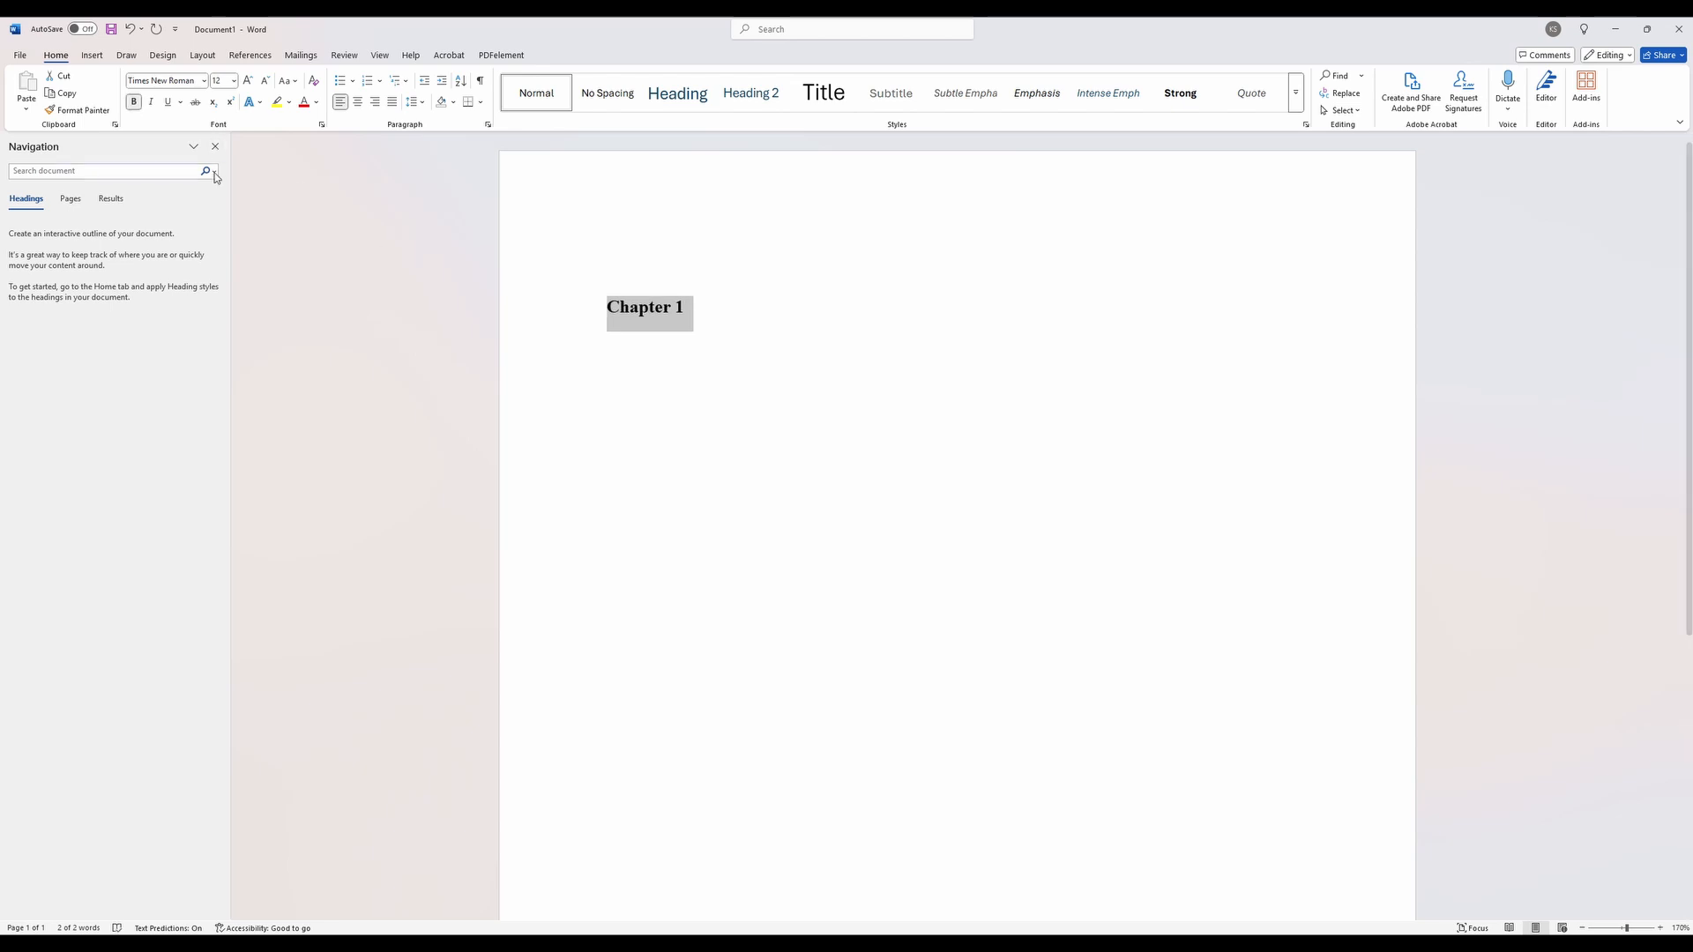
{"action": "left_click", "coordinate": [168, 103]}
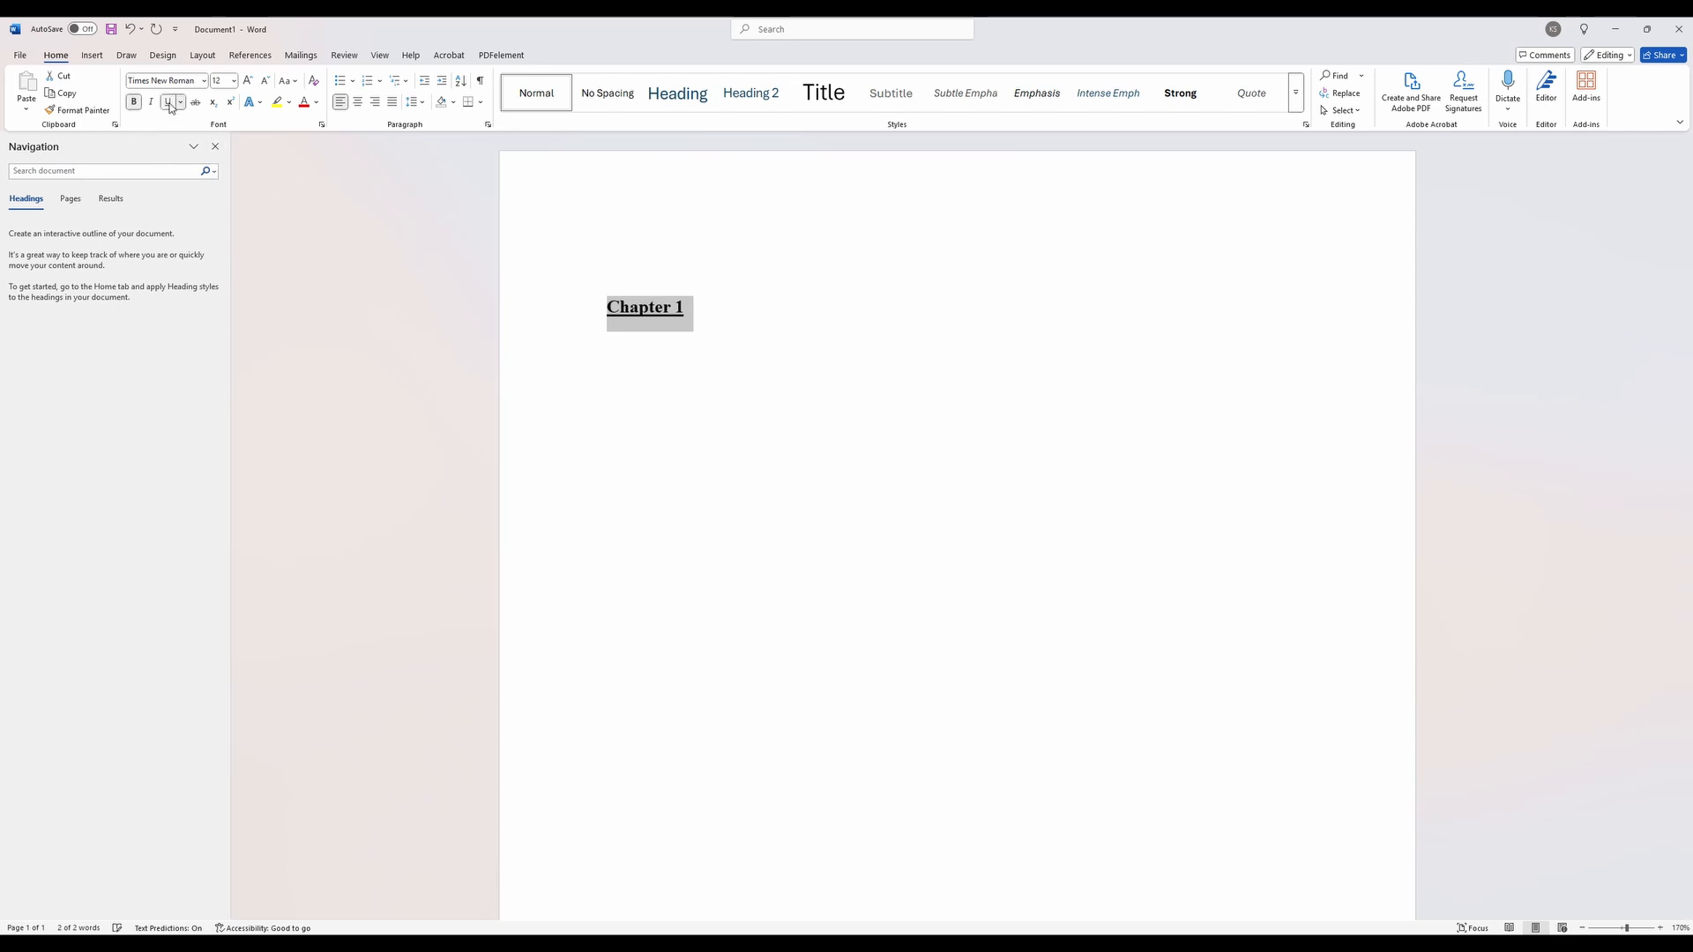
{"action": "left_click", "coordinate": [168, 103]}
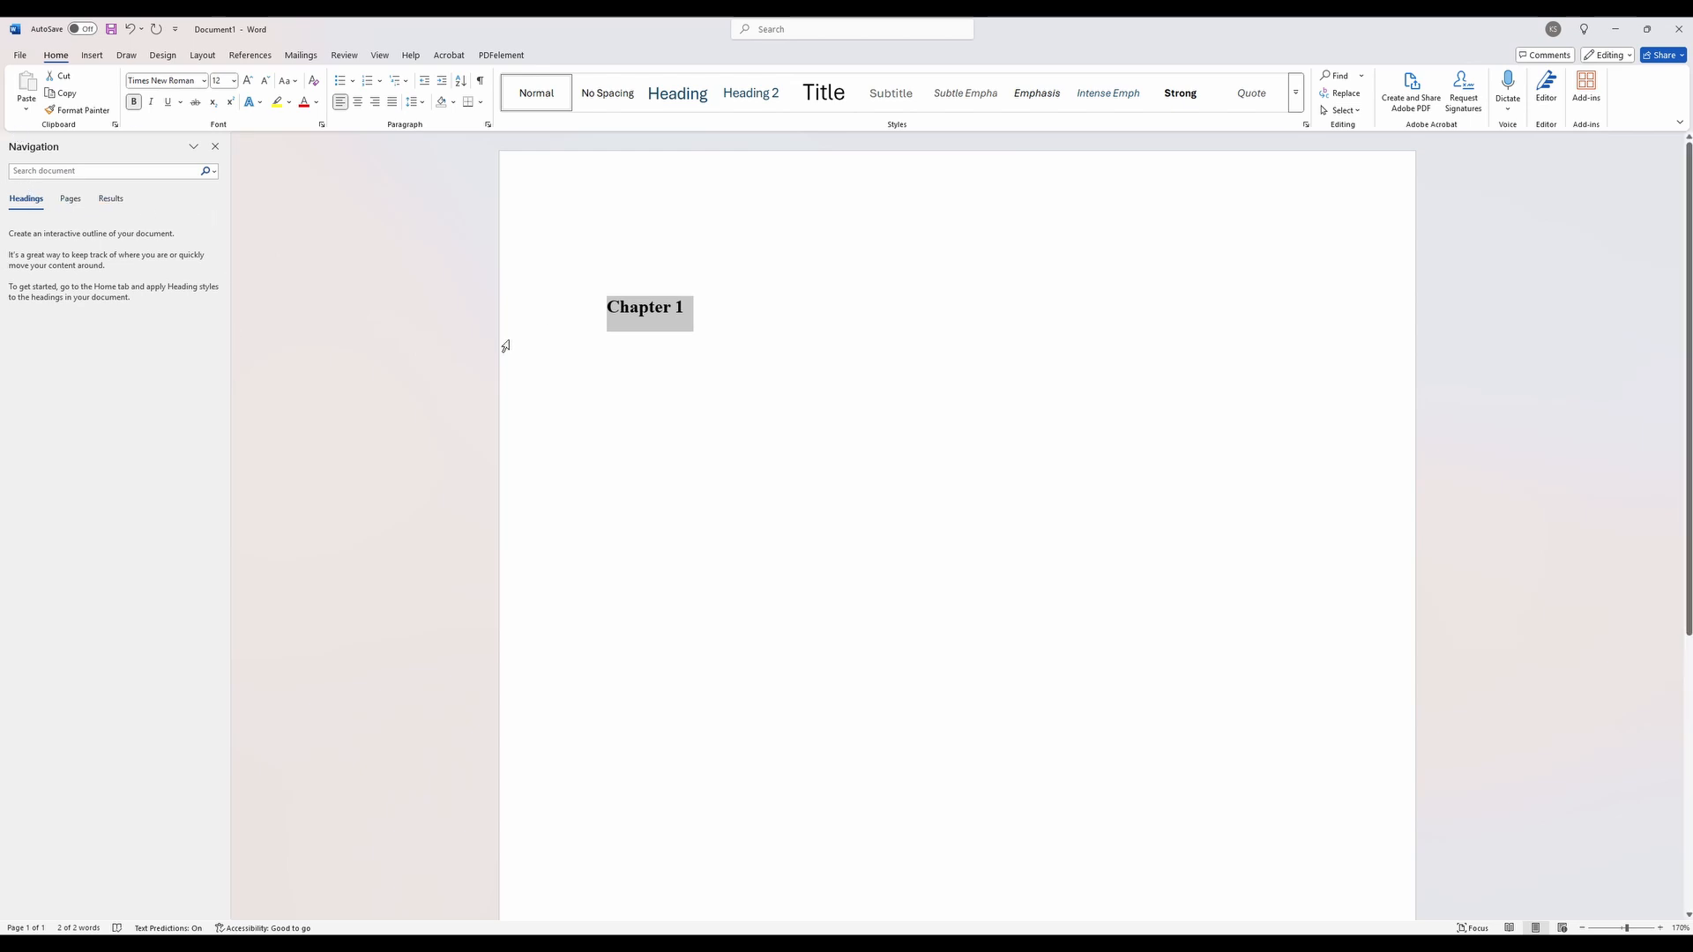
{"action": "right_click", "coordinate": [690, 92]}
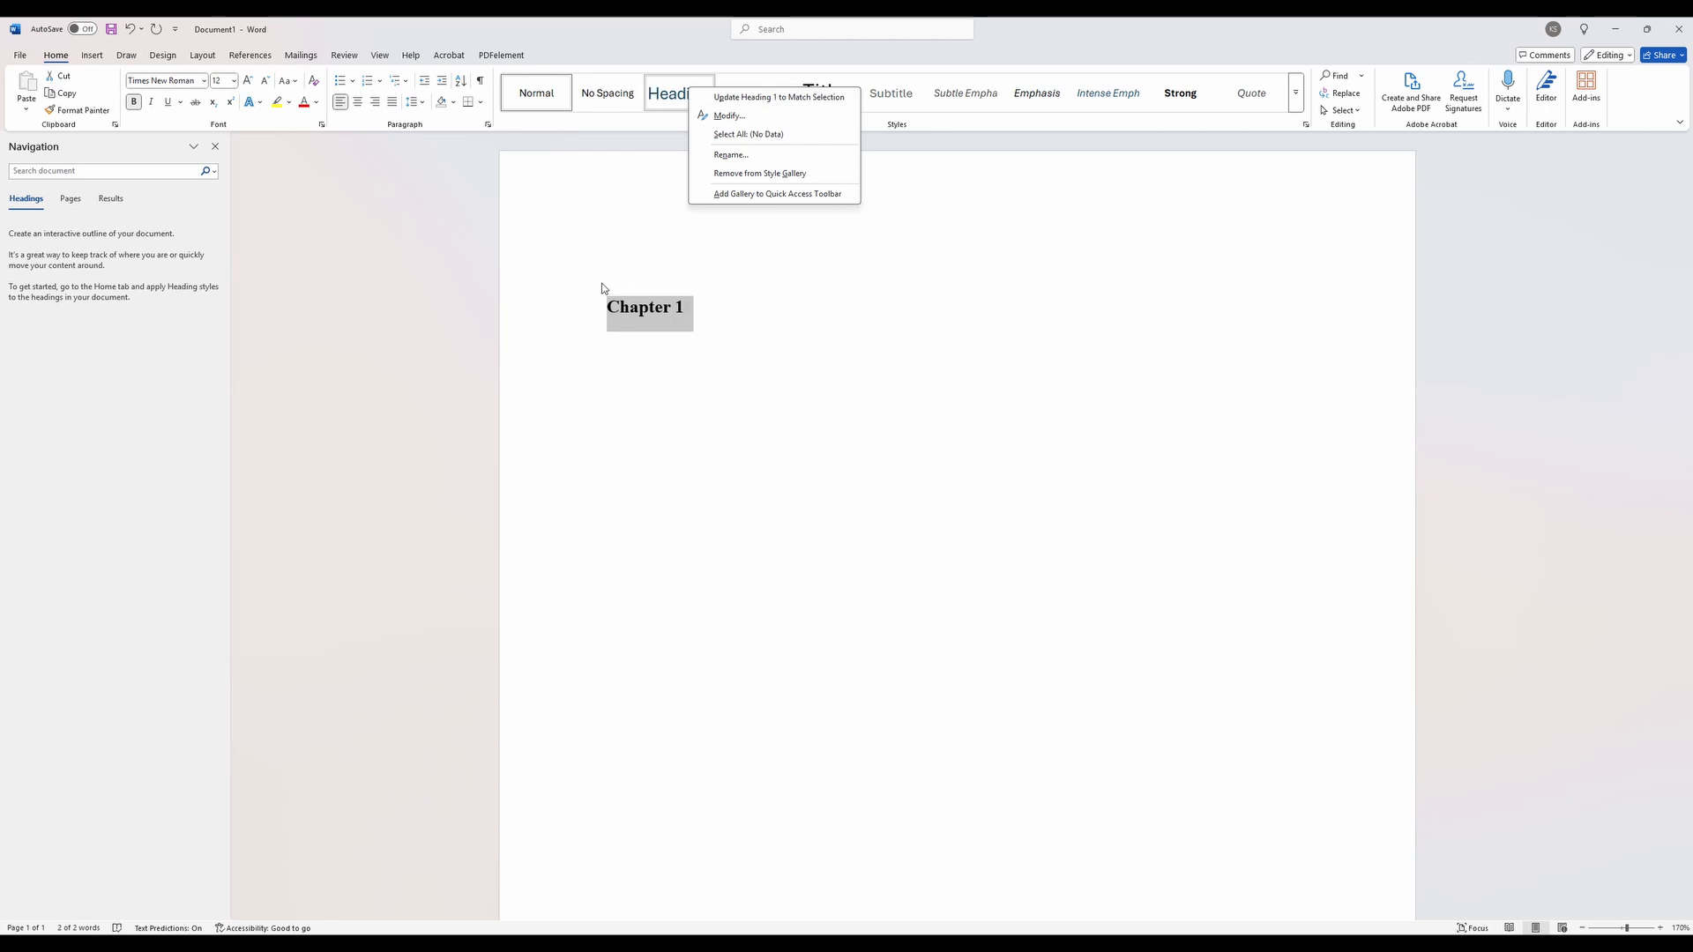
{"action": "left_click", "coordinate": [780, 97]}
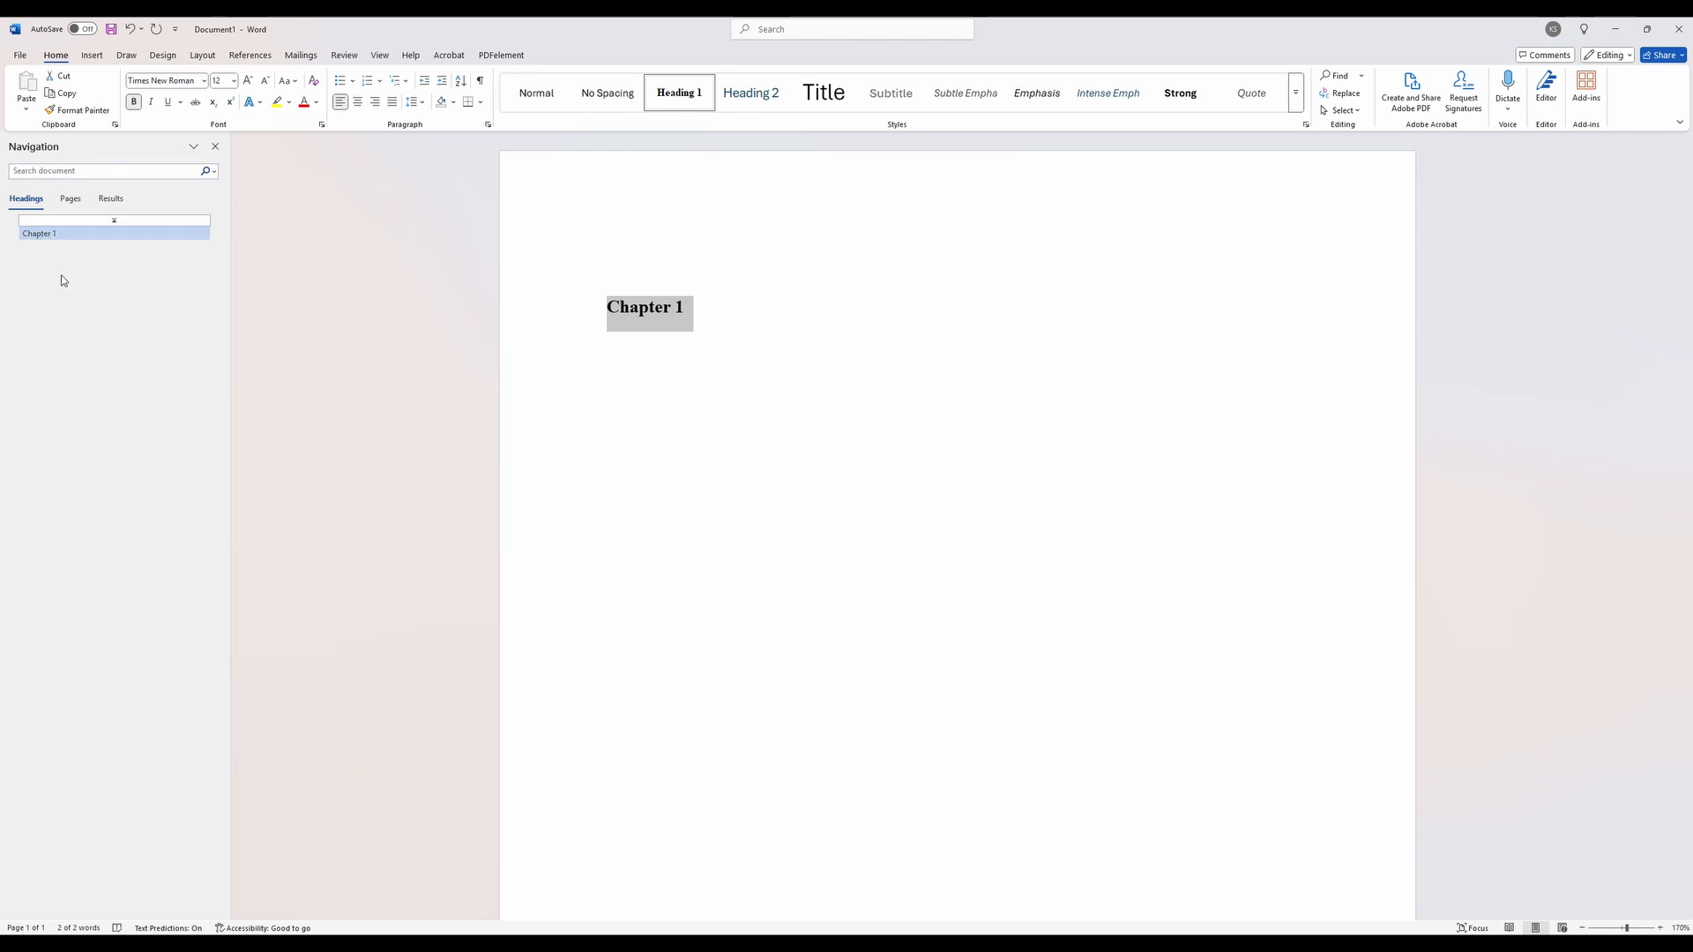
- Close the Navigation pane and reopen it on the document's list of headings
{"action": "left_click", "coordinate": [215, 147]}
{"action": "left_click", "coordinate": [225, 250]}
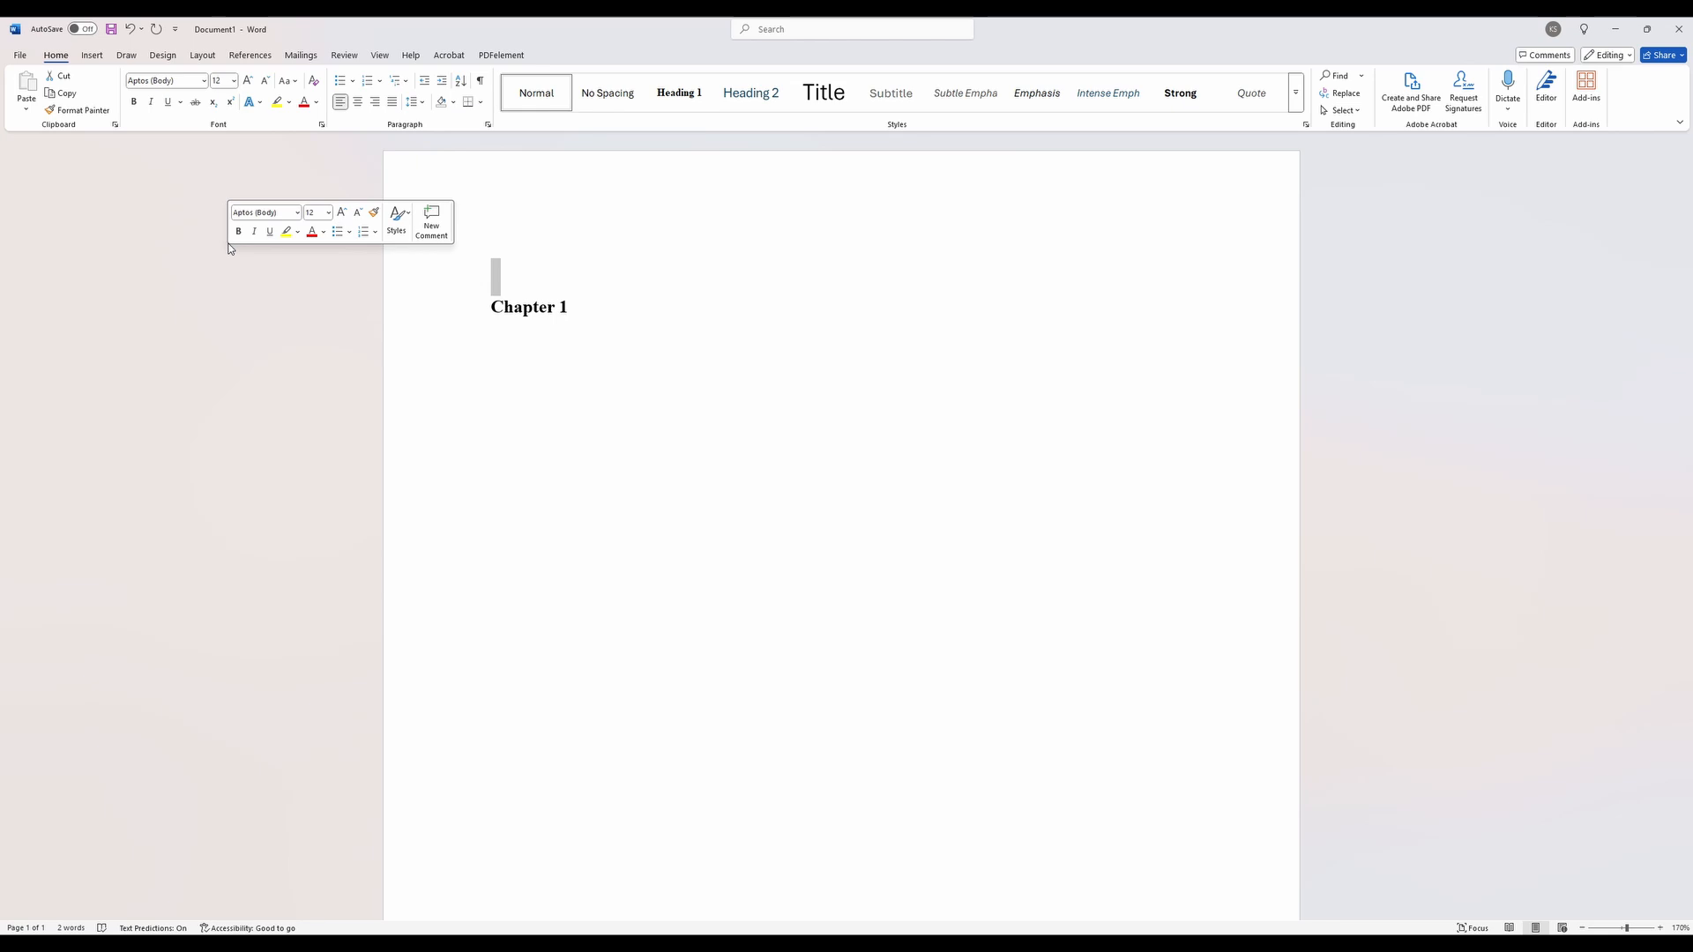
{"action": "key", "text": "ctrl+f"}
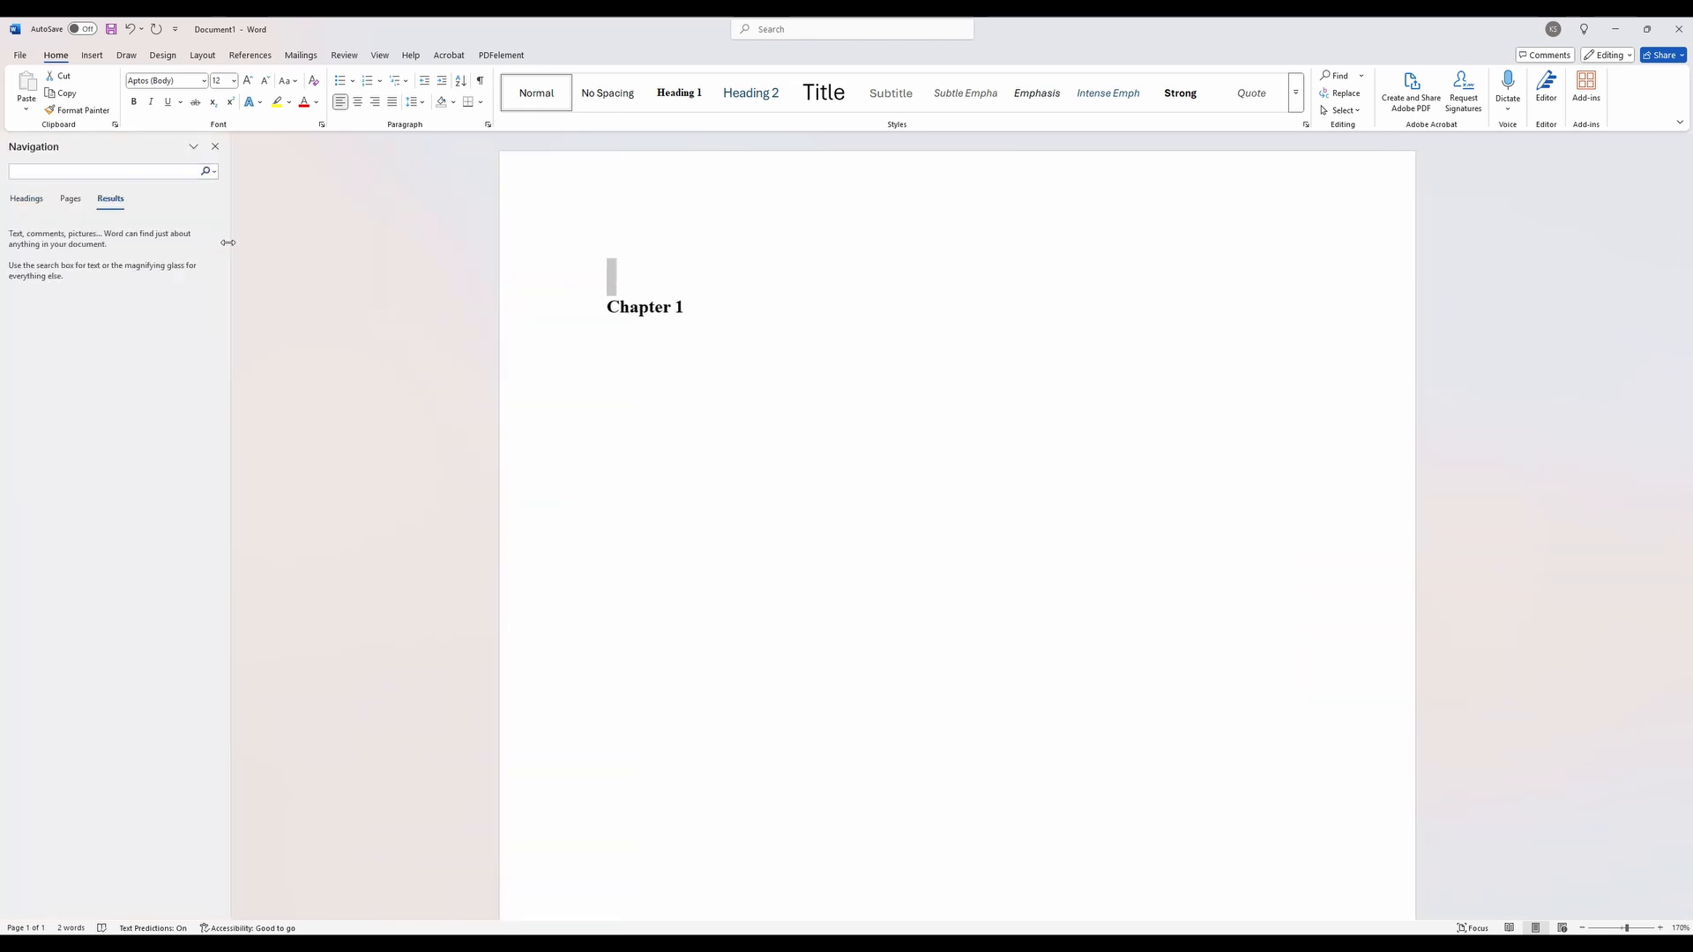
{"action": "left_click", "coordinate": [26, 198]}
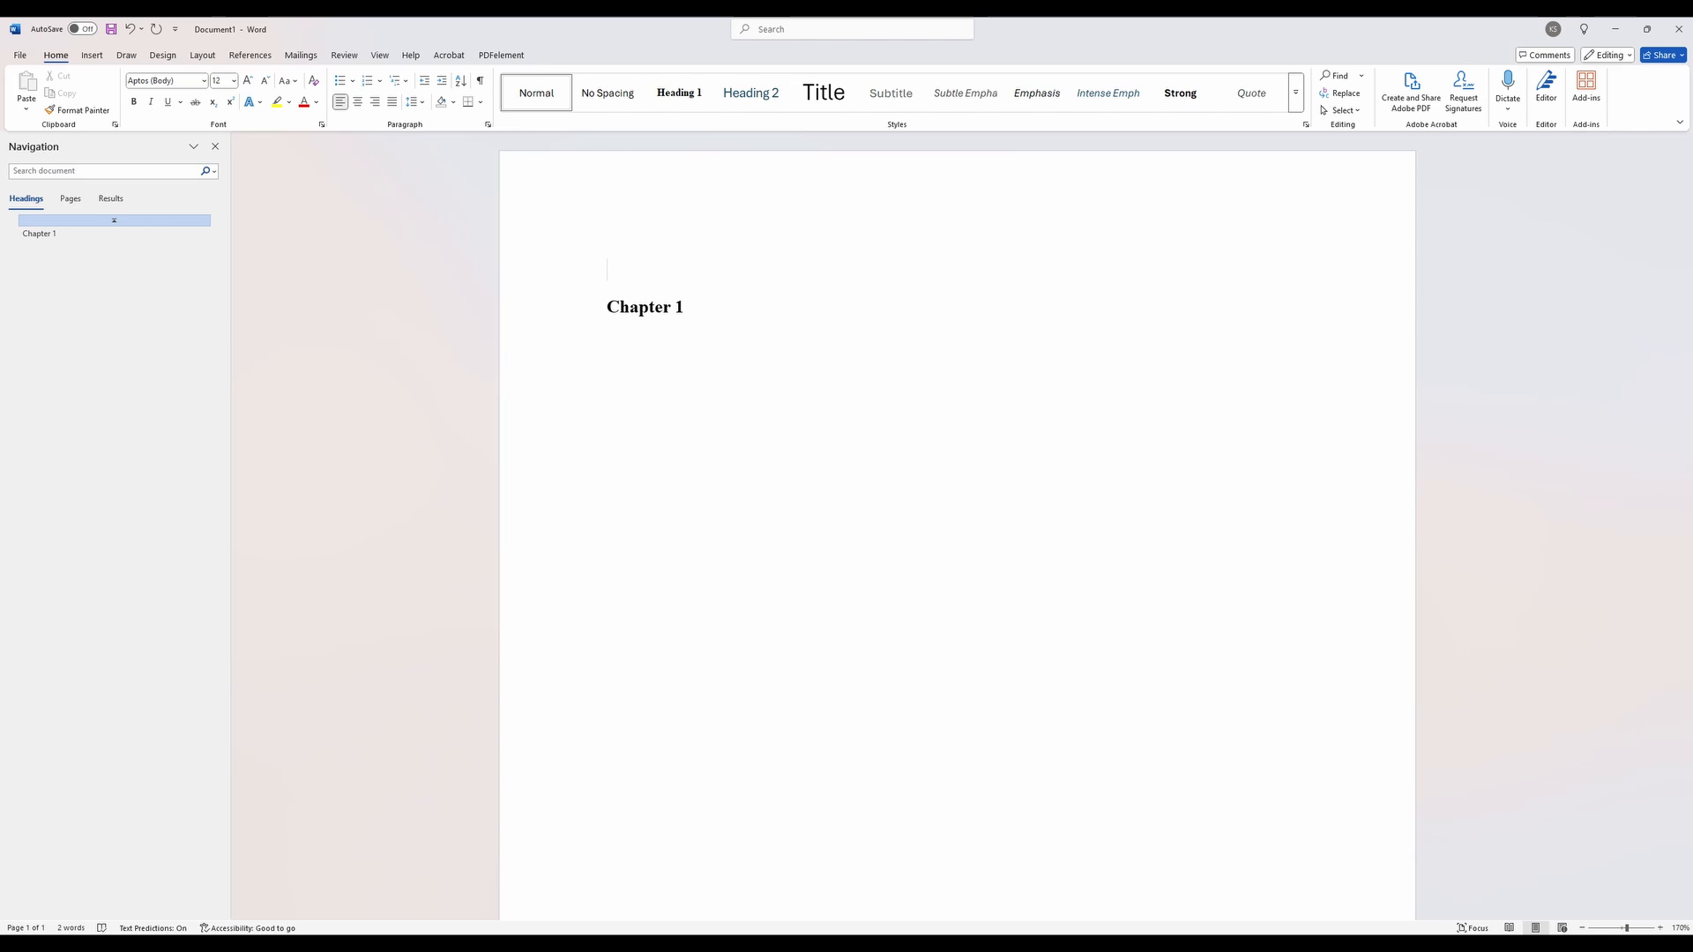
{"action": "left_click_drag", "start_coordinate": [703, 307], "coordinate": [570, 307]}
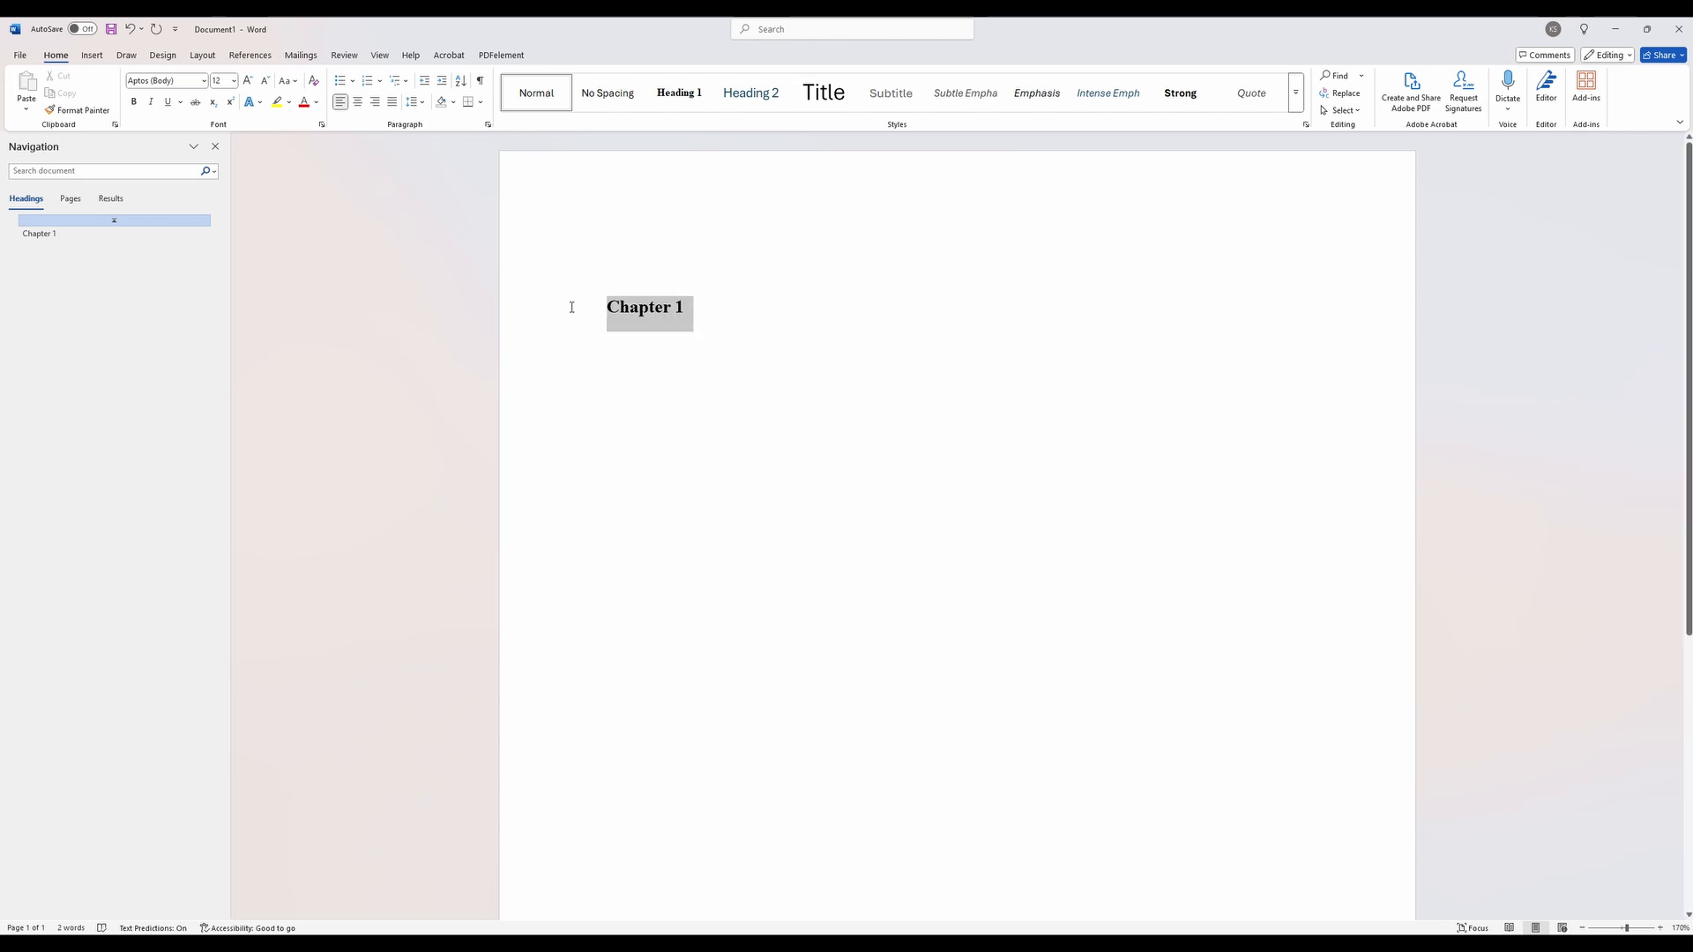
- Add a character's first name on a new line below Chapter 1 and set it in Times New Roman
{"action": "left_click", "coordinate": [707, 308]}
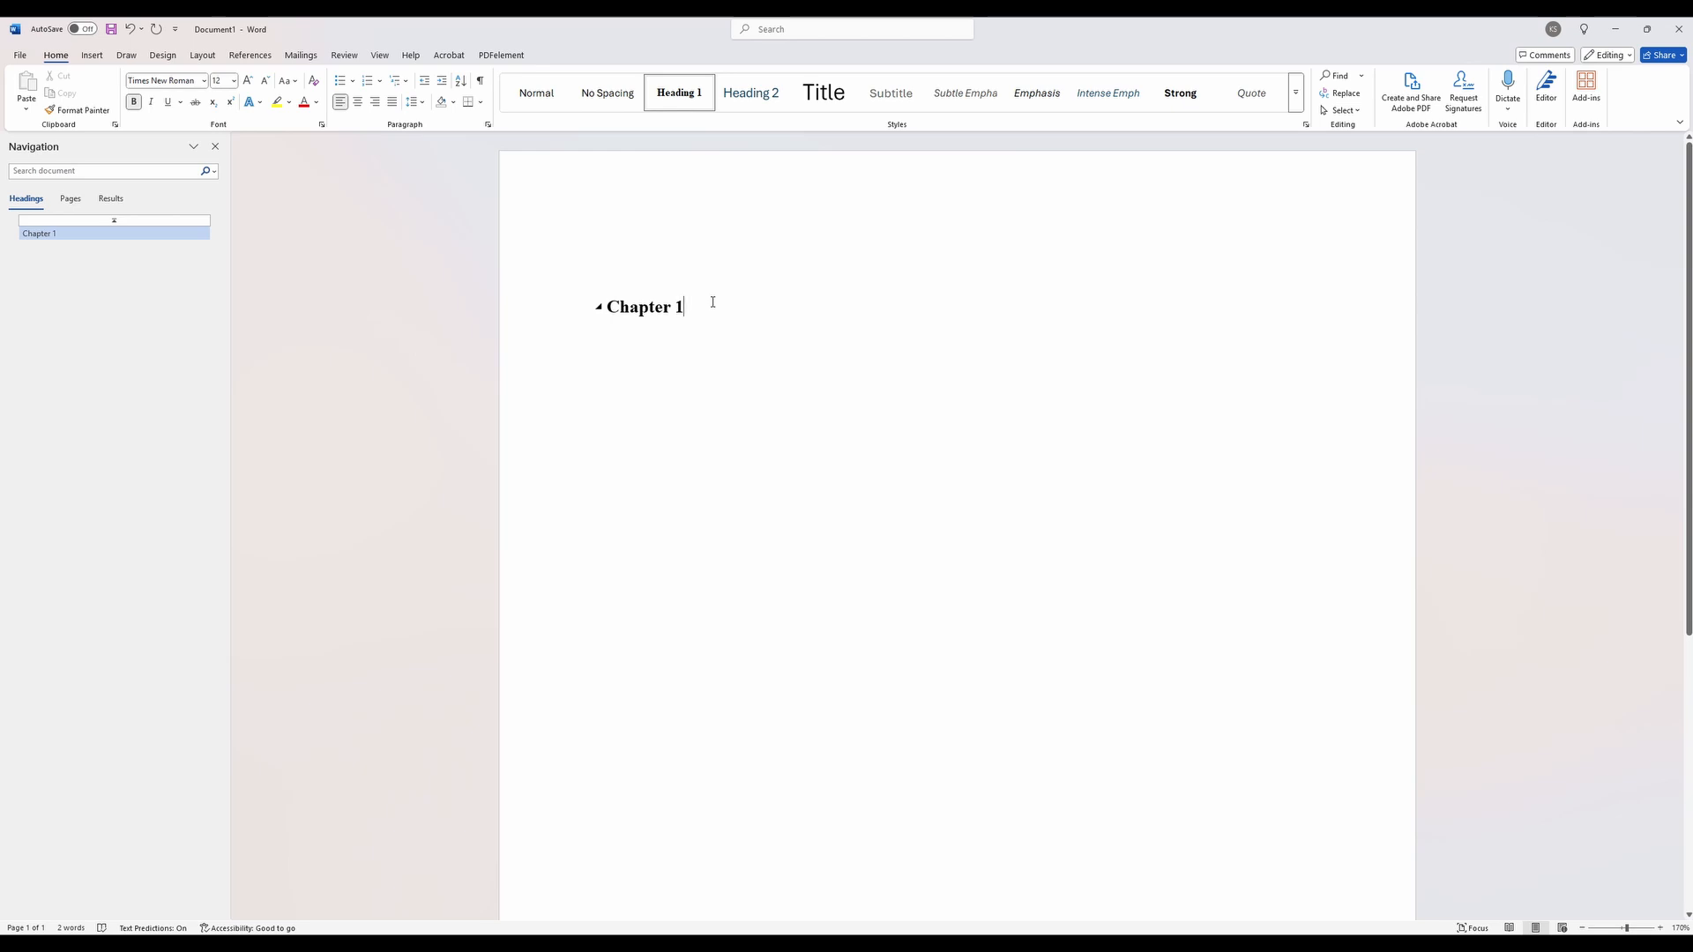
{"action": "key", "text": "Return"}
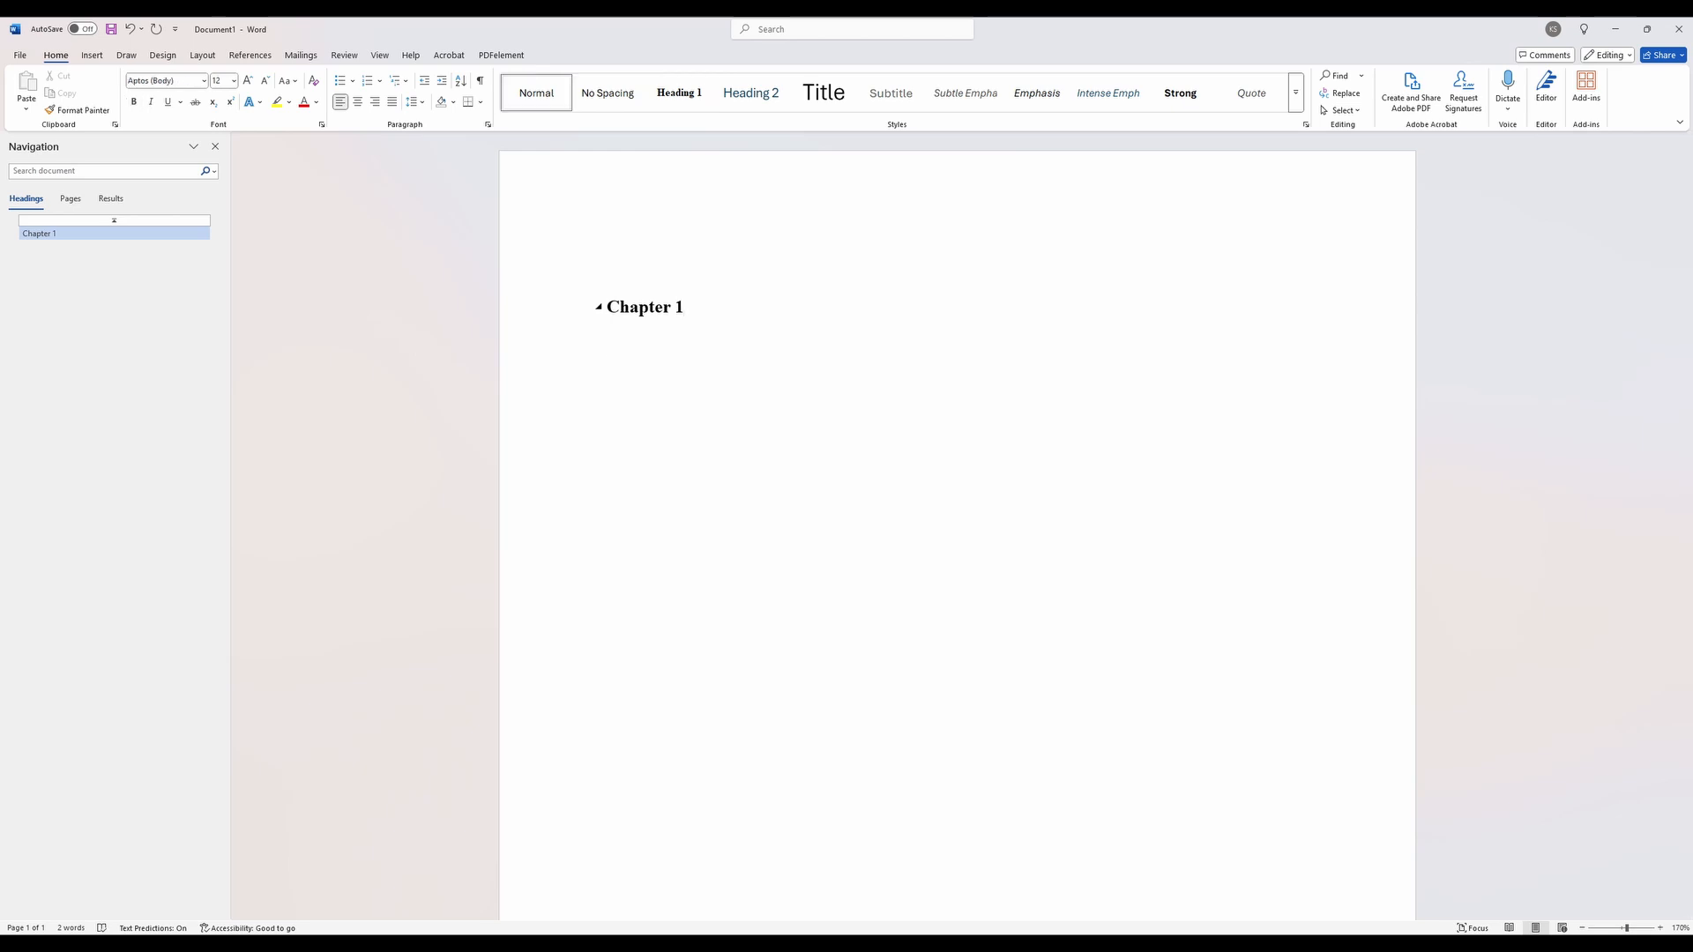
{"action": "type", "text": "Amy"}
{"action": "left_click_drag", "start_coordinate": [642, 346], "coordinate": [599, 351]}
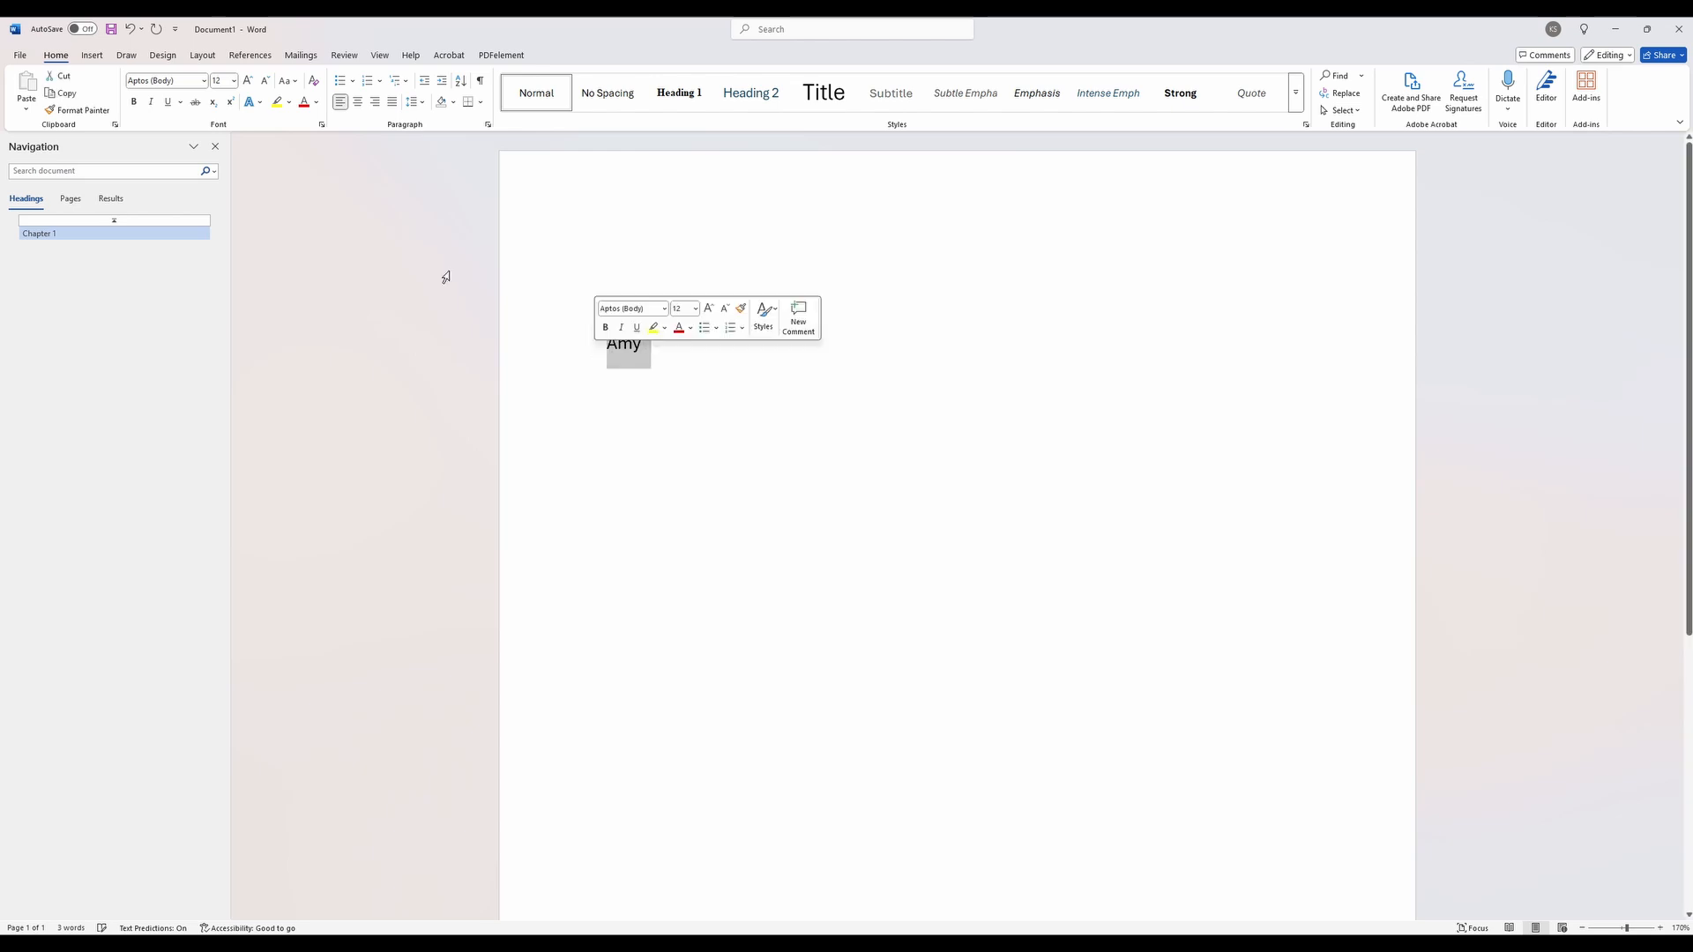
{"action": "left_click", "coordinate": [205, 80]}
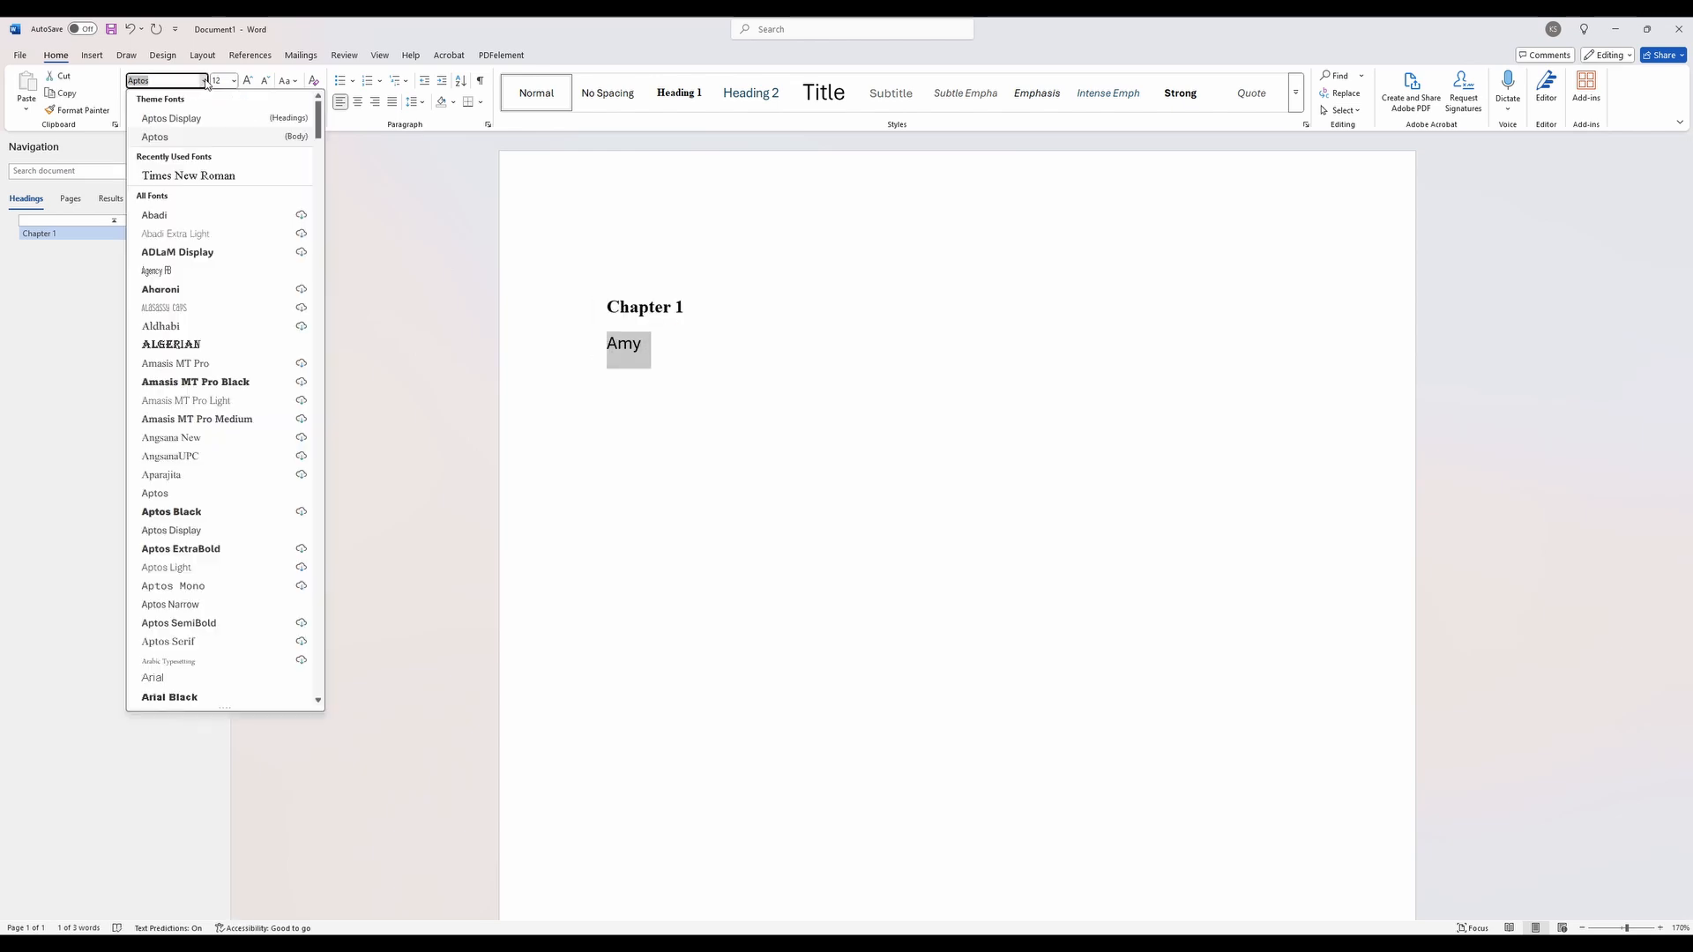
{"action": "left_click", "coordinate": [188, 176]}
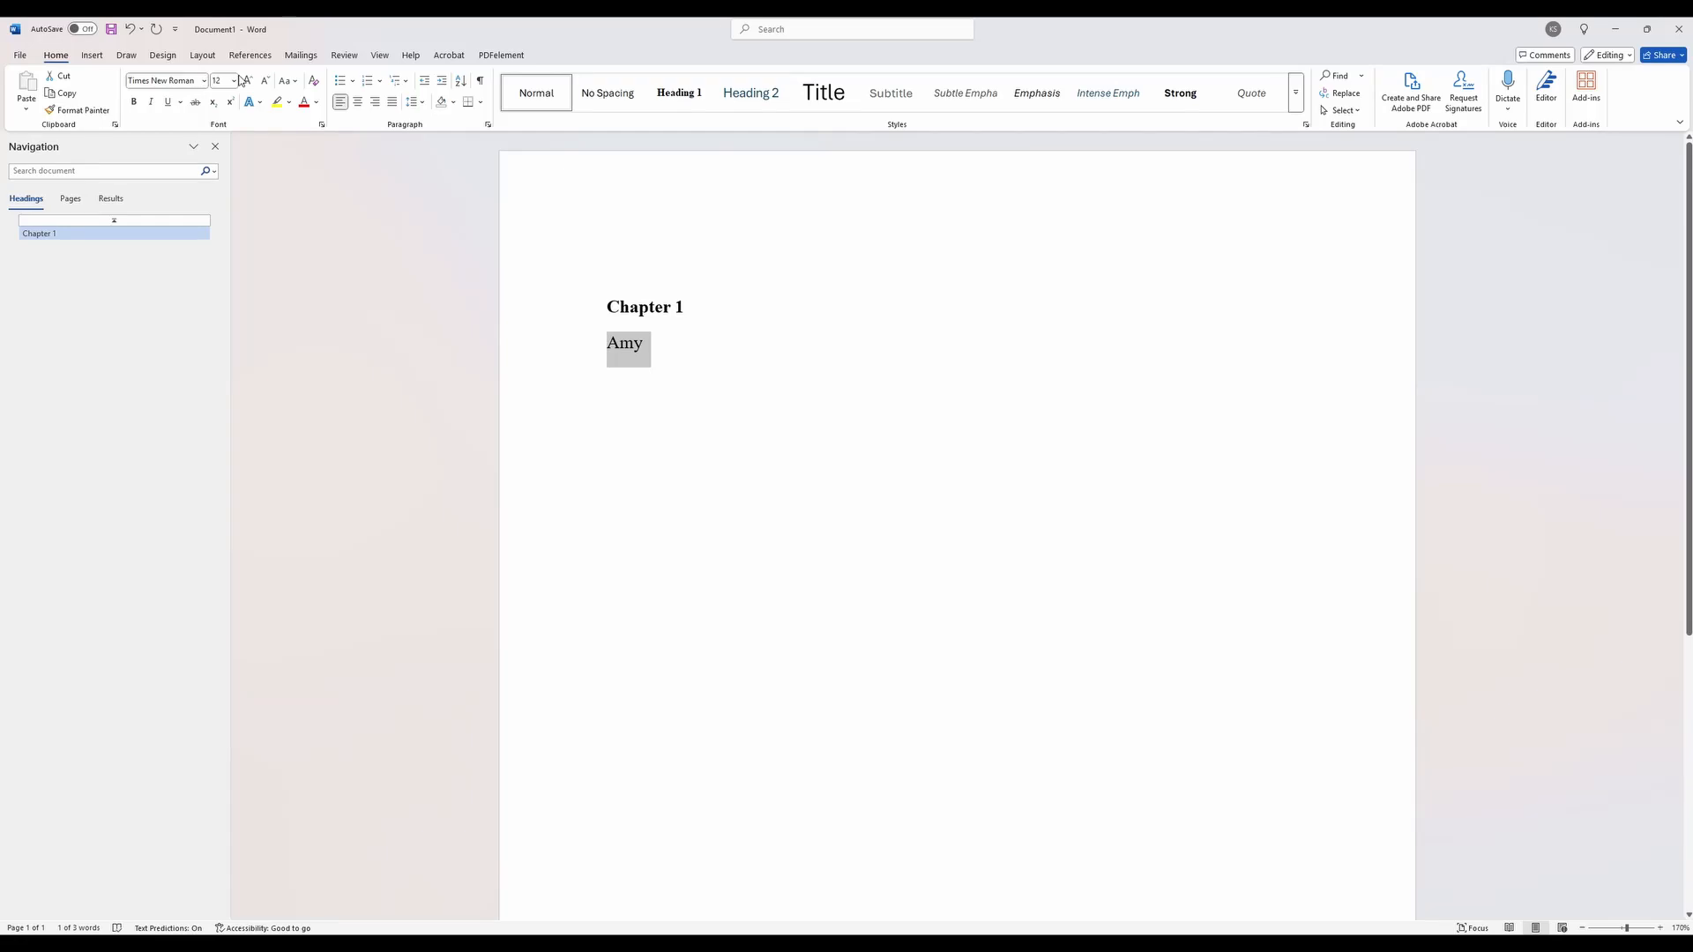
- Format the name line as 10 pt italic and update the Heading 2 style to match it
{"action": "left_click", "coordinate": [233, 80]}
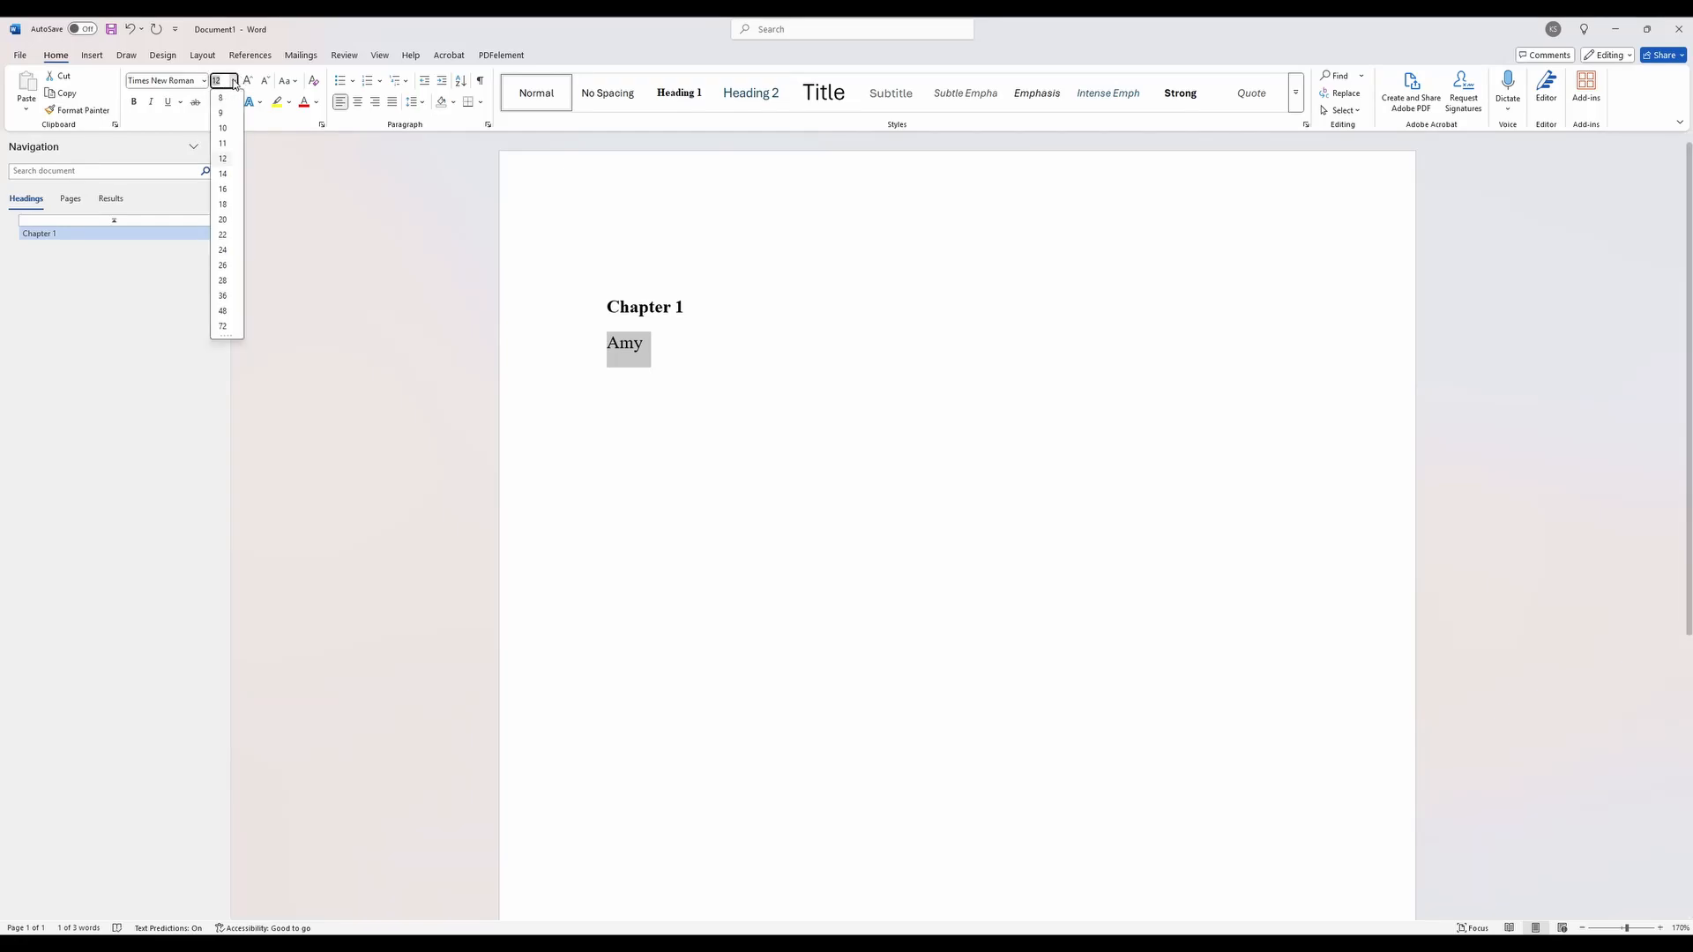
{"action": "left_click", "coordinate": [223, 128]}
{"action": "left_click", "coordinate": [151, 101]}
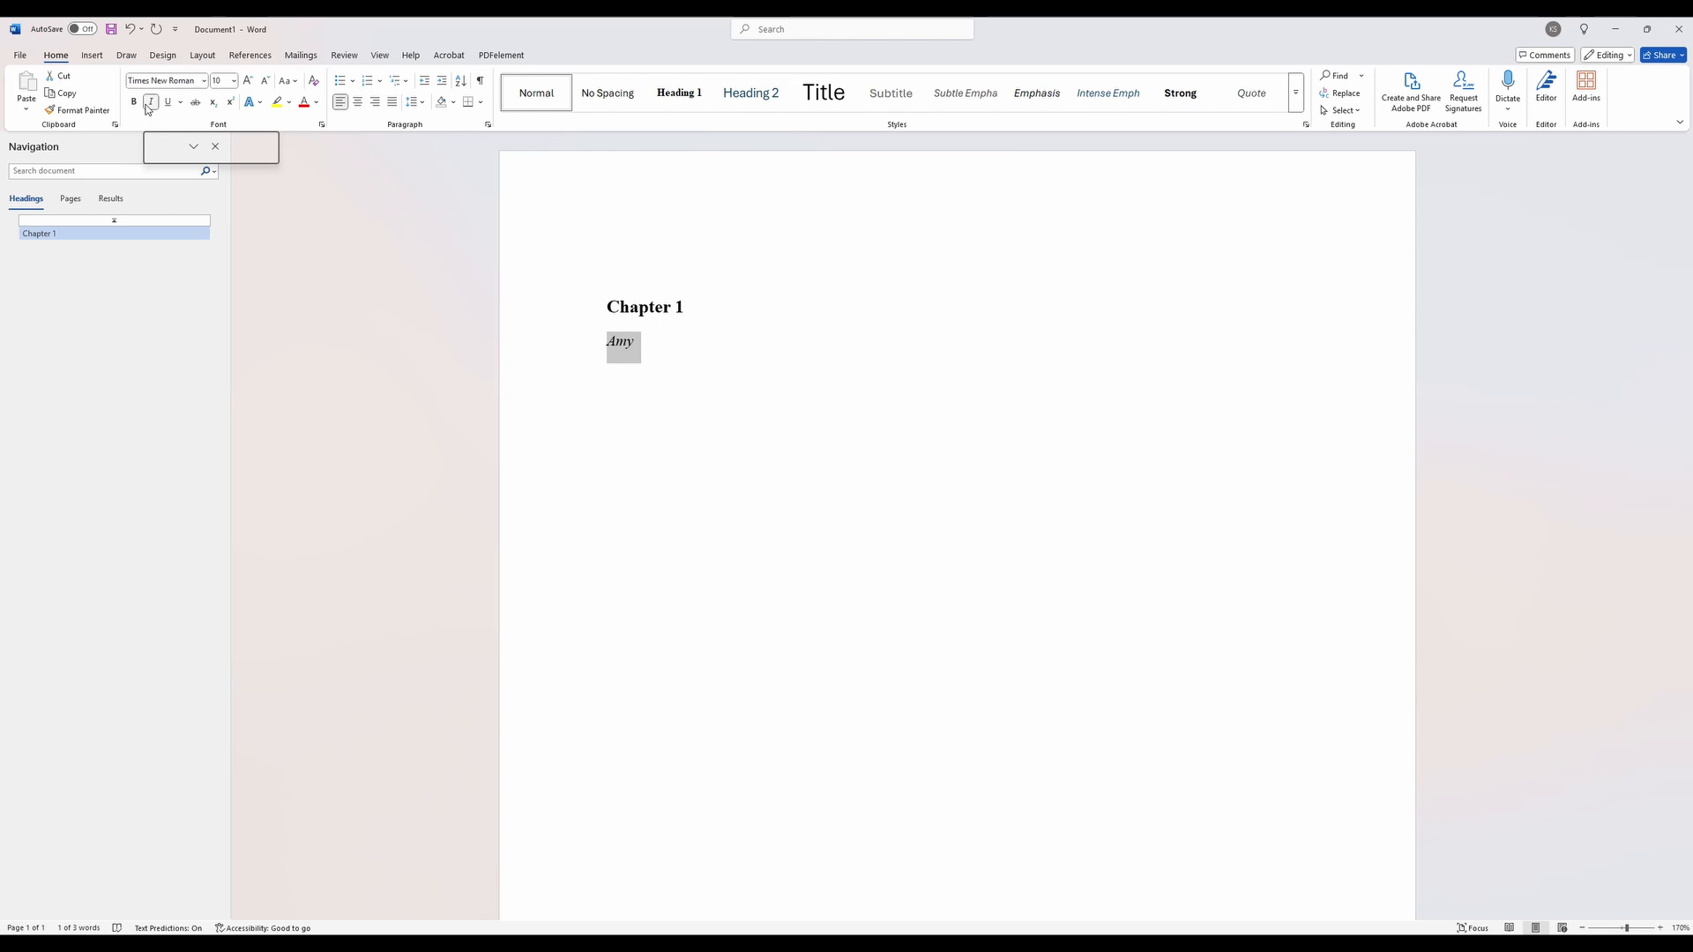
{"action": "right_click", "coordinate": [754, 102]}
{"action": "left_click", "coordinate": [800, 107]}
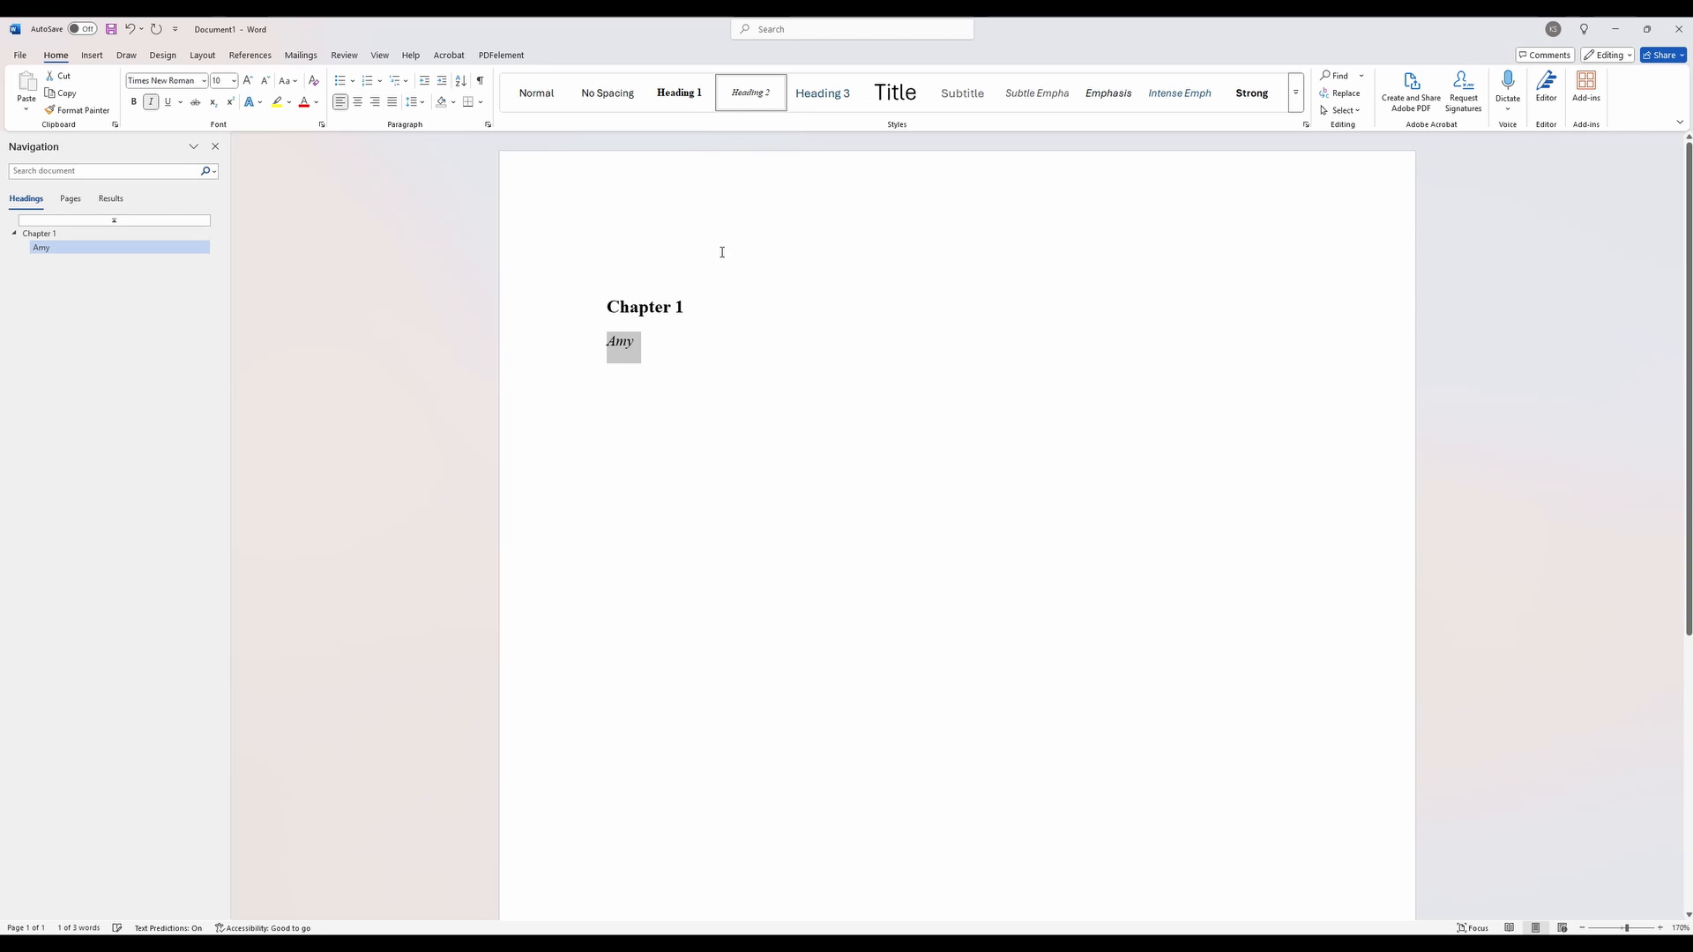
- Center the Chapter 1 and name lines and update the Heading 1 style to match the centered chapter line
{"action": "left_click_drag", "start_coordinate": [598, 343], "coordinate": [596, 304]}
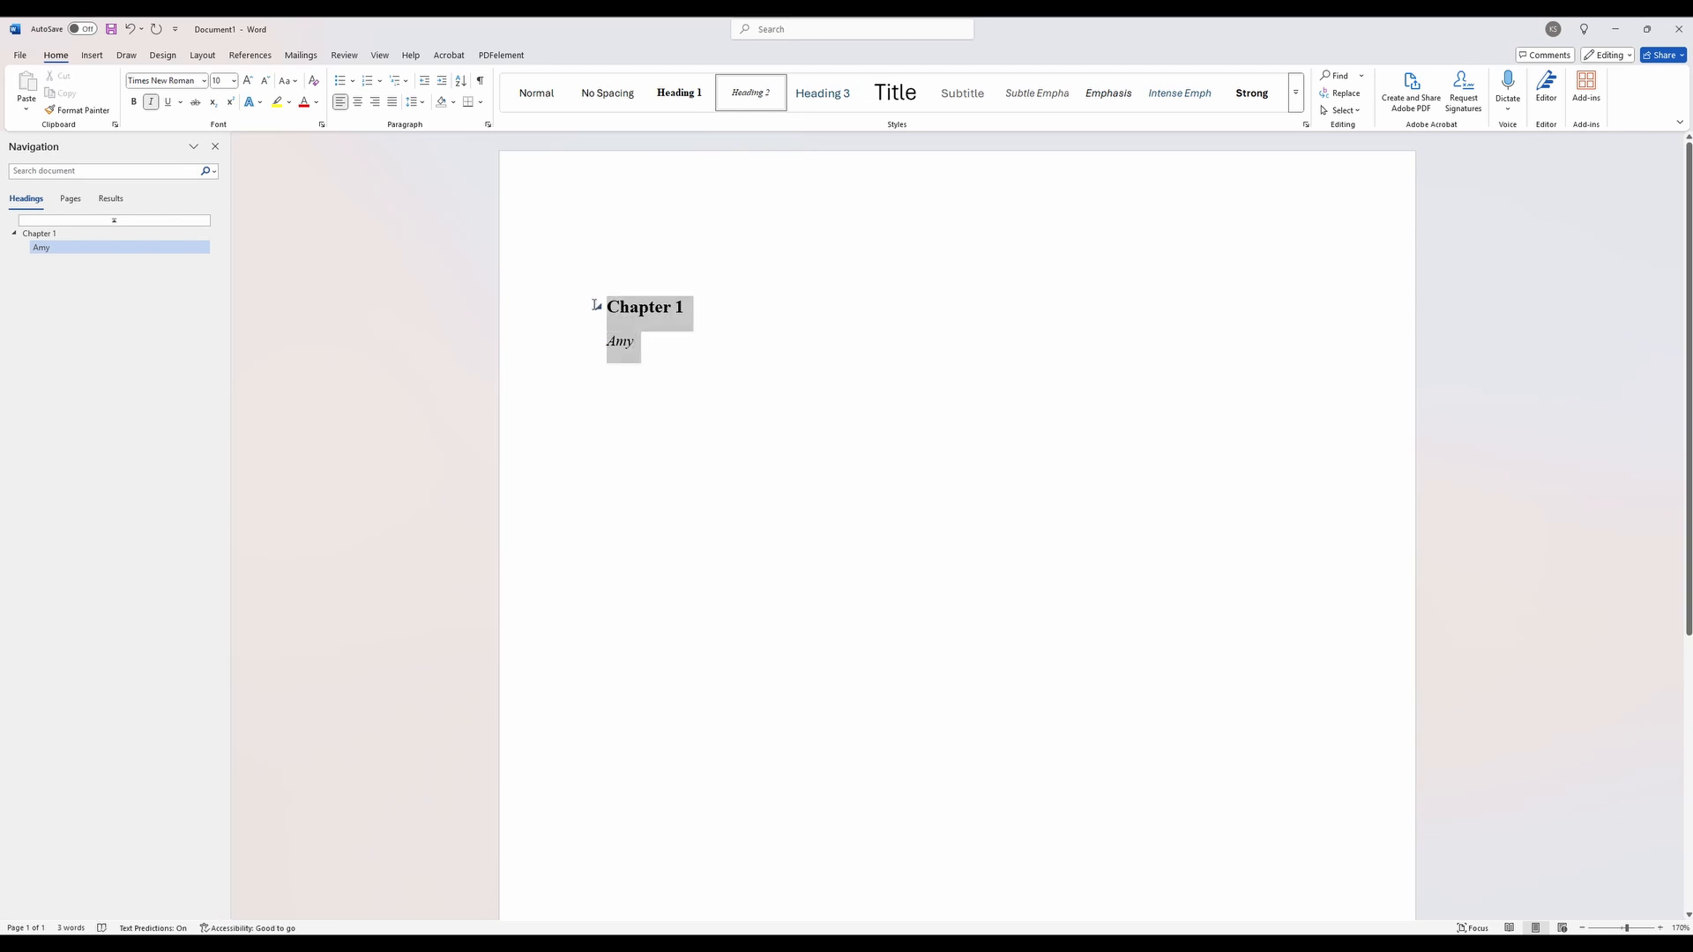
{"action": "left_click", "coordinate": [359, 106]}
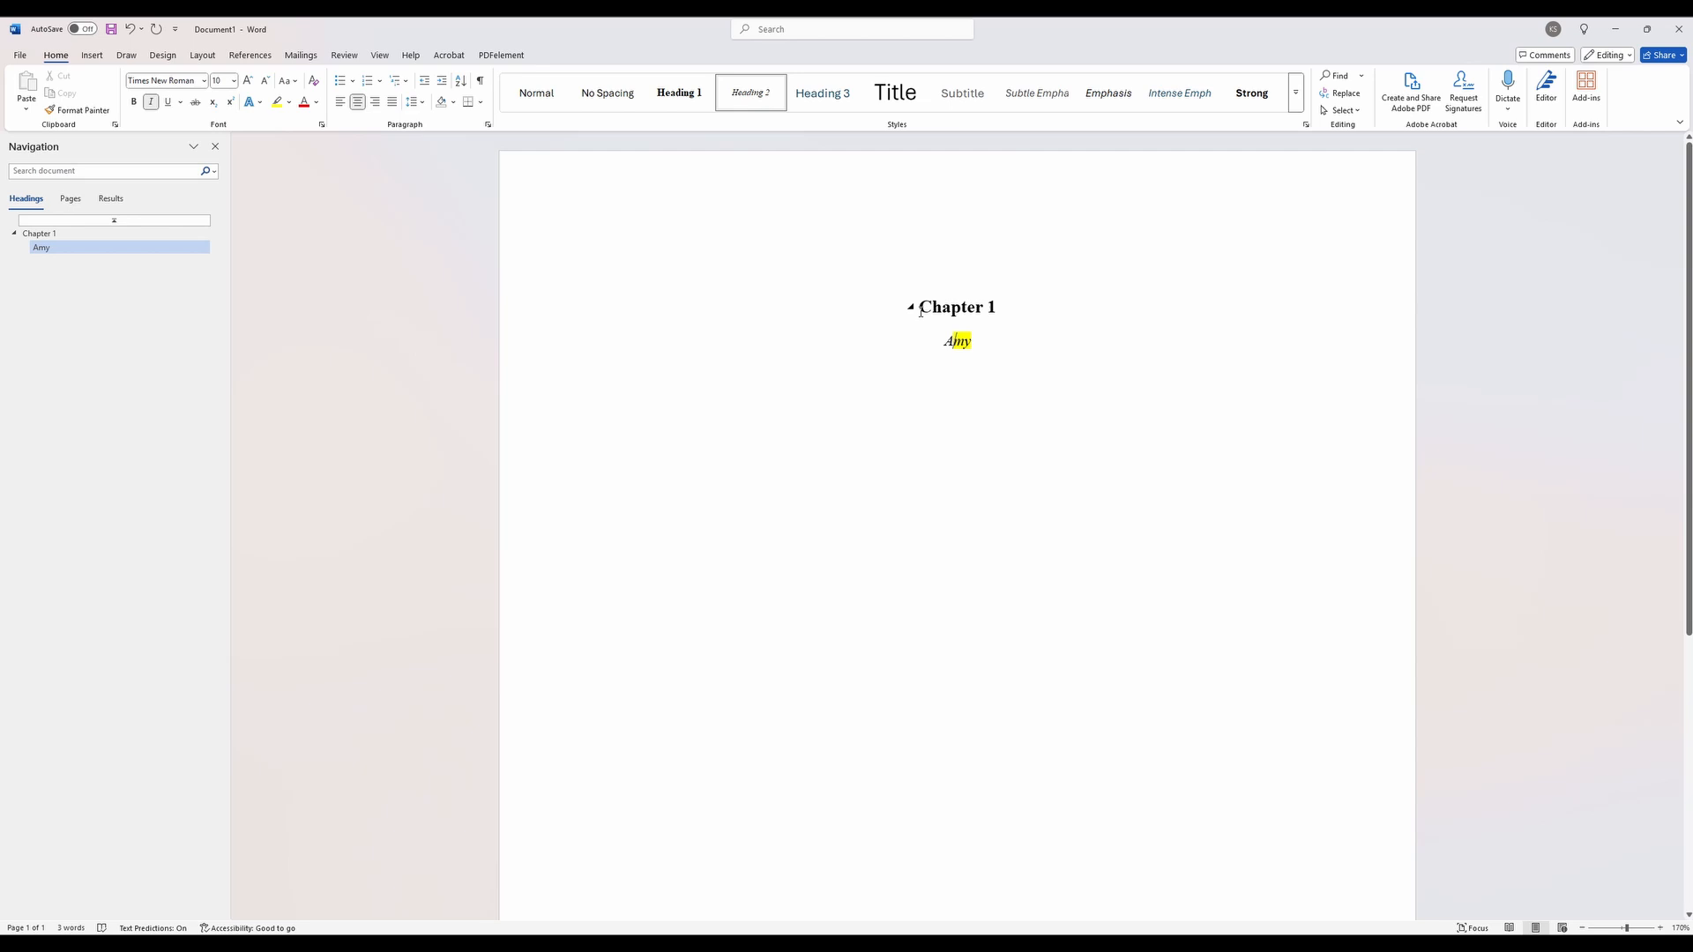
{"action": "key", "text": "ctrl+z"}
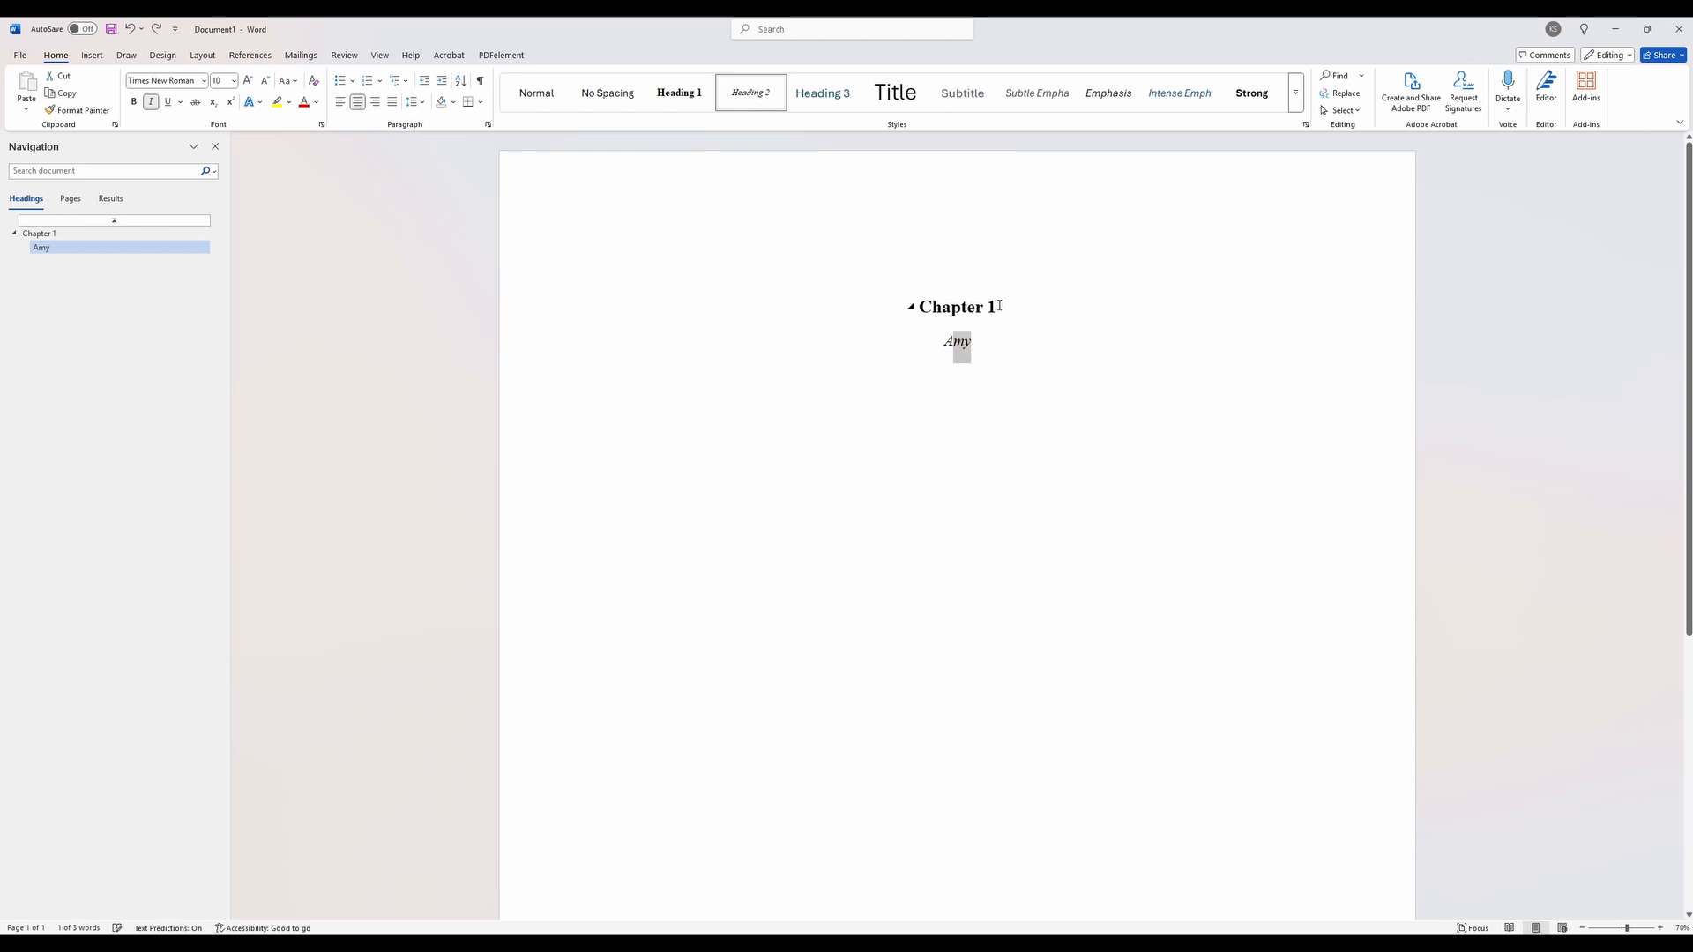
{"action": "left_click_drag", "start_coordinate": [1001, 306], "coordinate": [929, 302]}
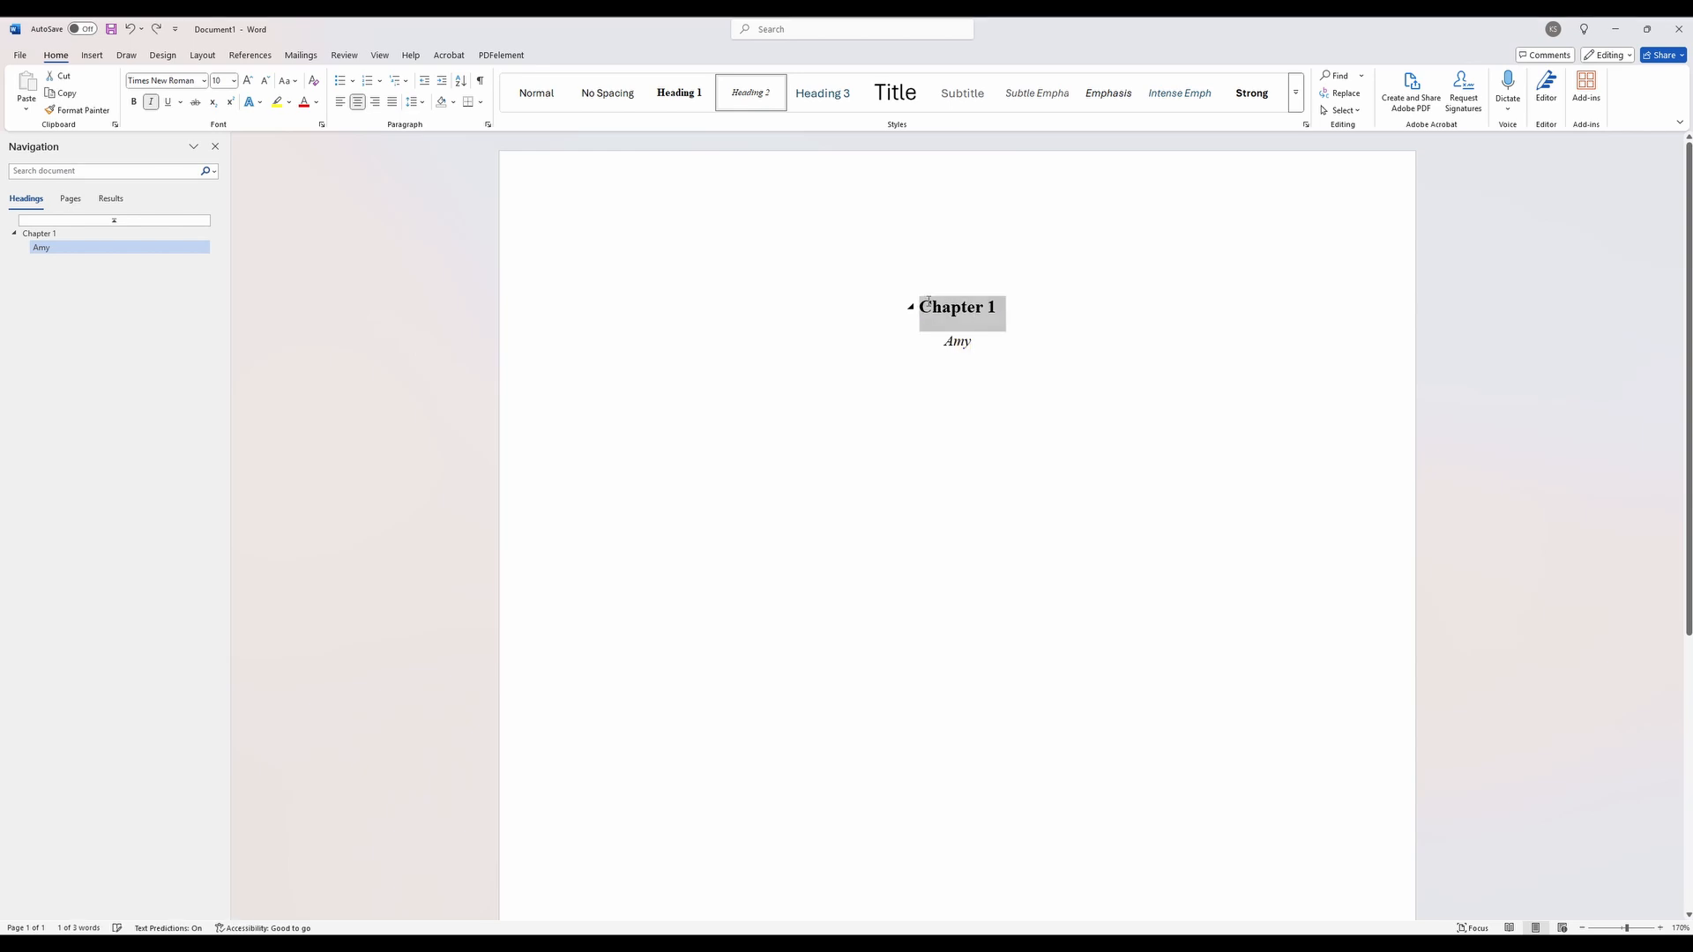
{"action": "right_click", "coordinate": [670, 104]}
{"action": "left_click", "coordinate": [723, 116]}
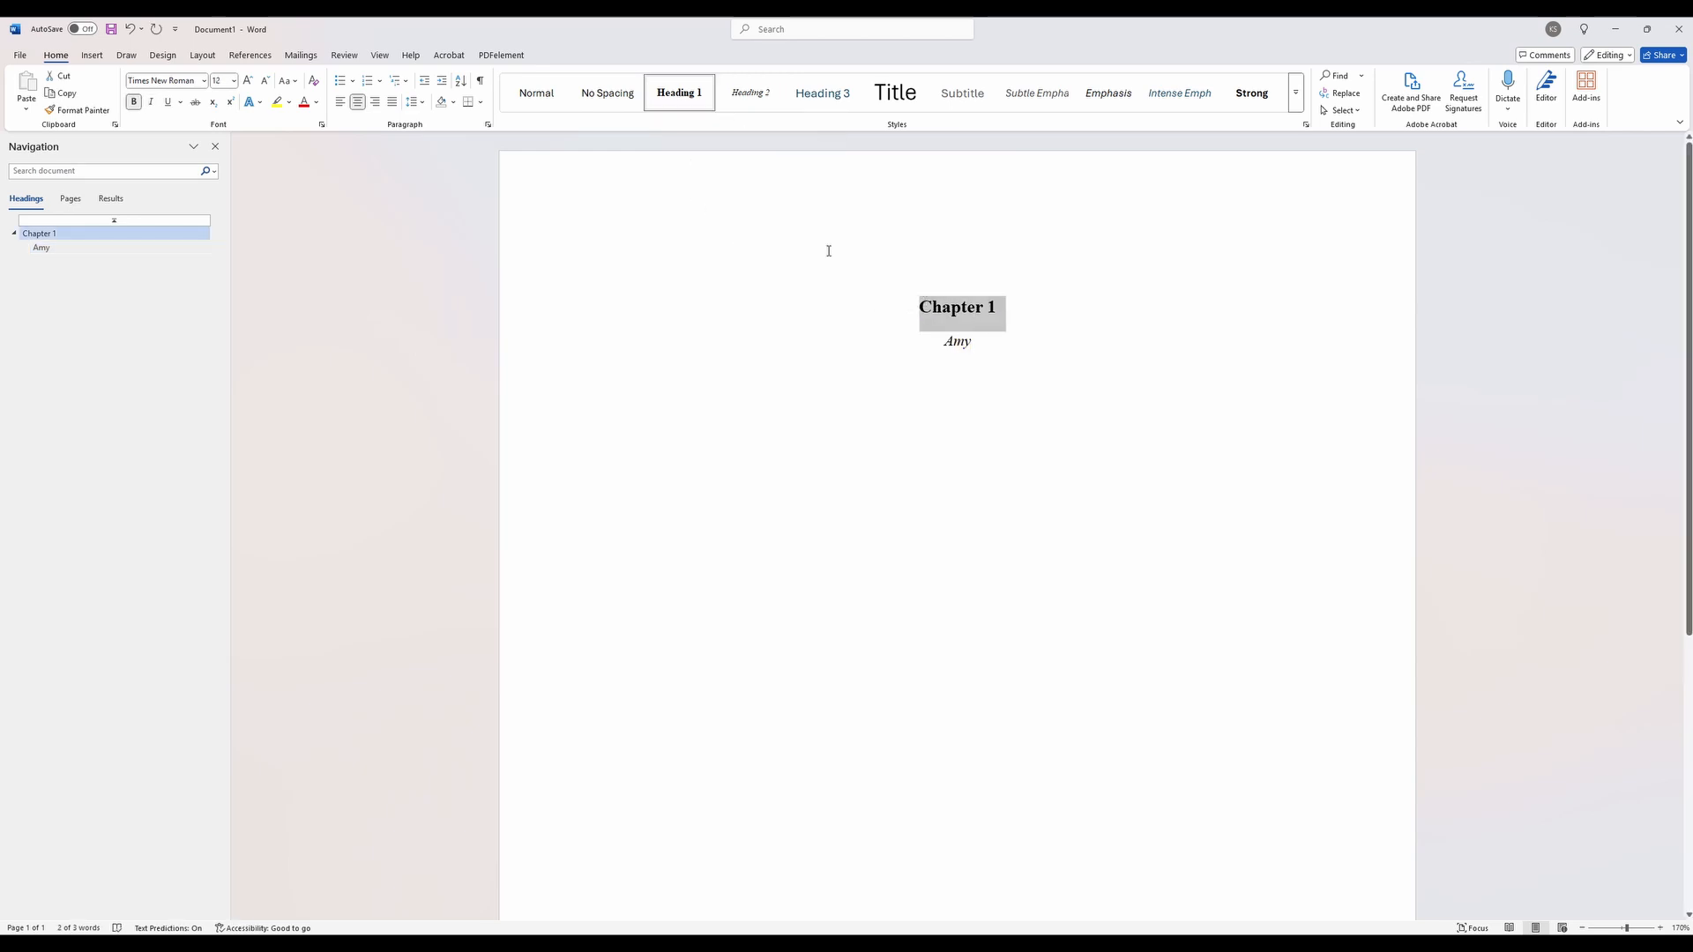
- Open the modification settings of the Heading 1 style
{"action": "left_click", "coordinate": [979, 341]}
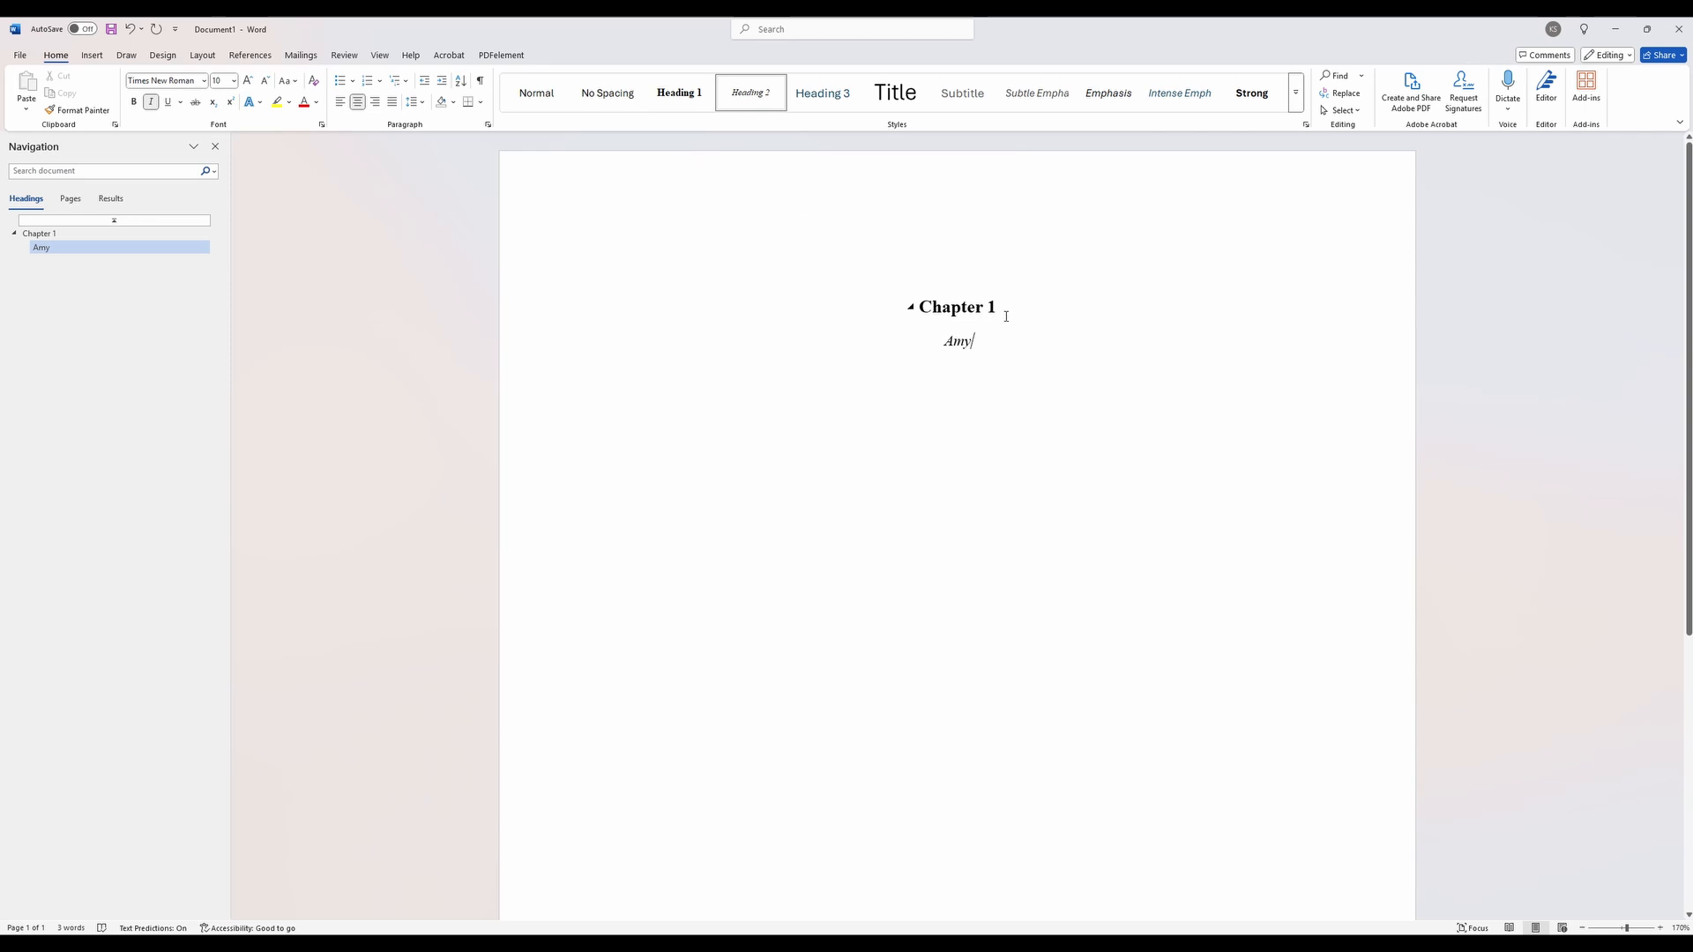
{"action": "left_click_drag", "start_coordinate": [1006, 316], "coordinate": [919, 308]}
{"action": "left_click", "coordinate": [999, 342]}
{"action": "right_click", "coordinate": [681, 96]}
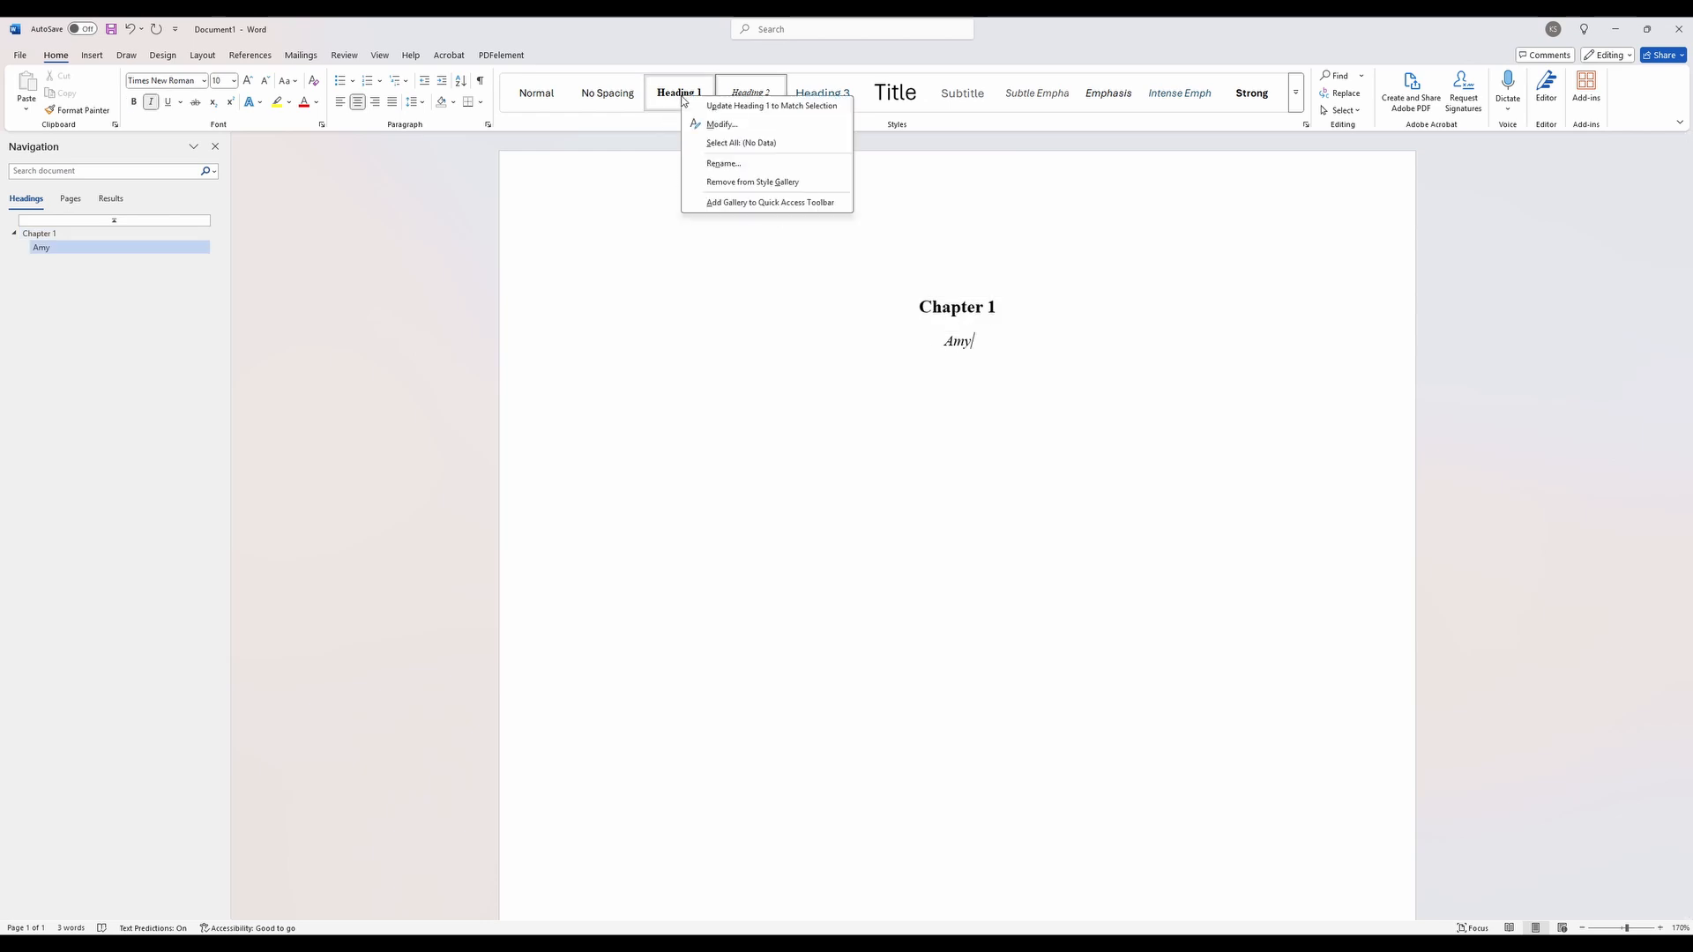
{"action": "left_click", "coordinate": [733, 131]}
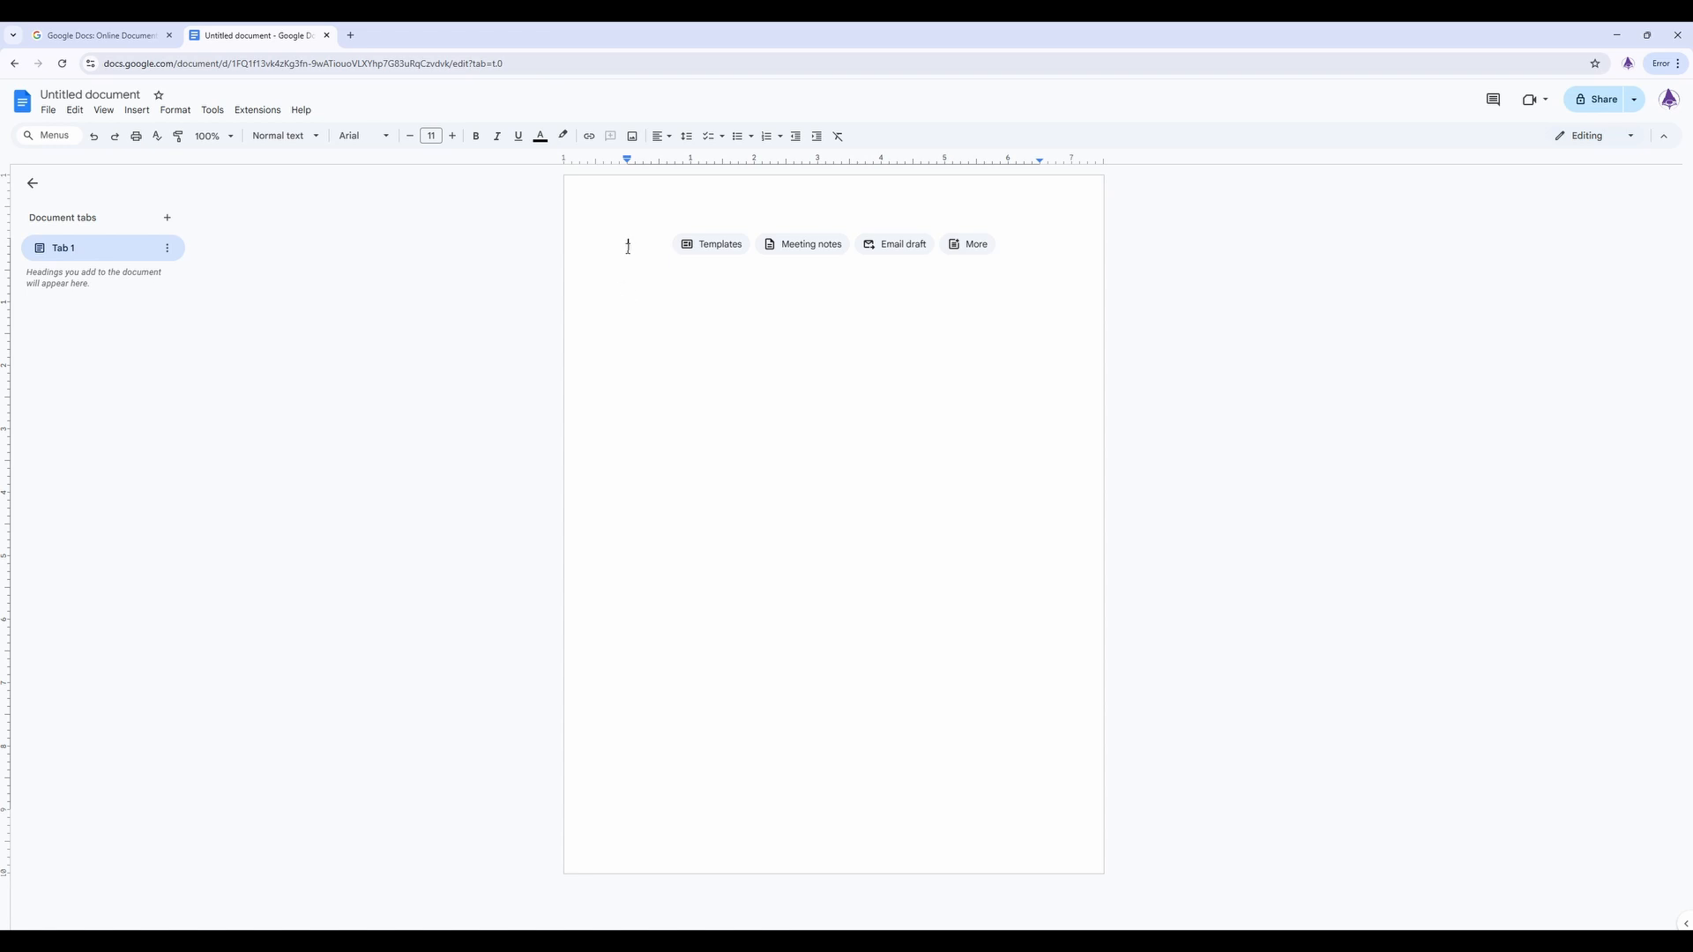
- In a blank Google Docs document, enter "Chapter 1" and set its font to Times New Roman
{"action": "type", "text": "c"}
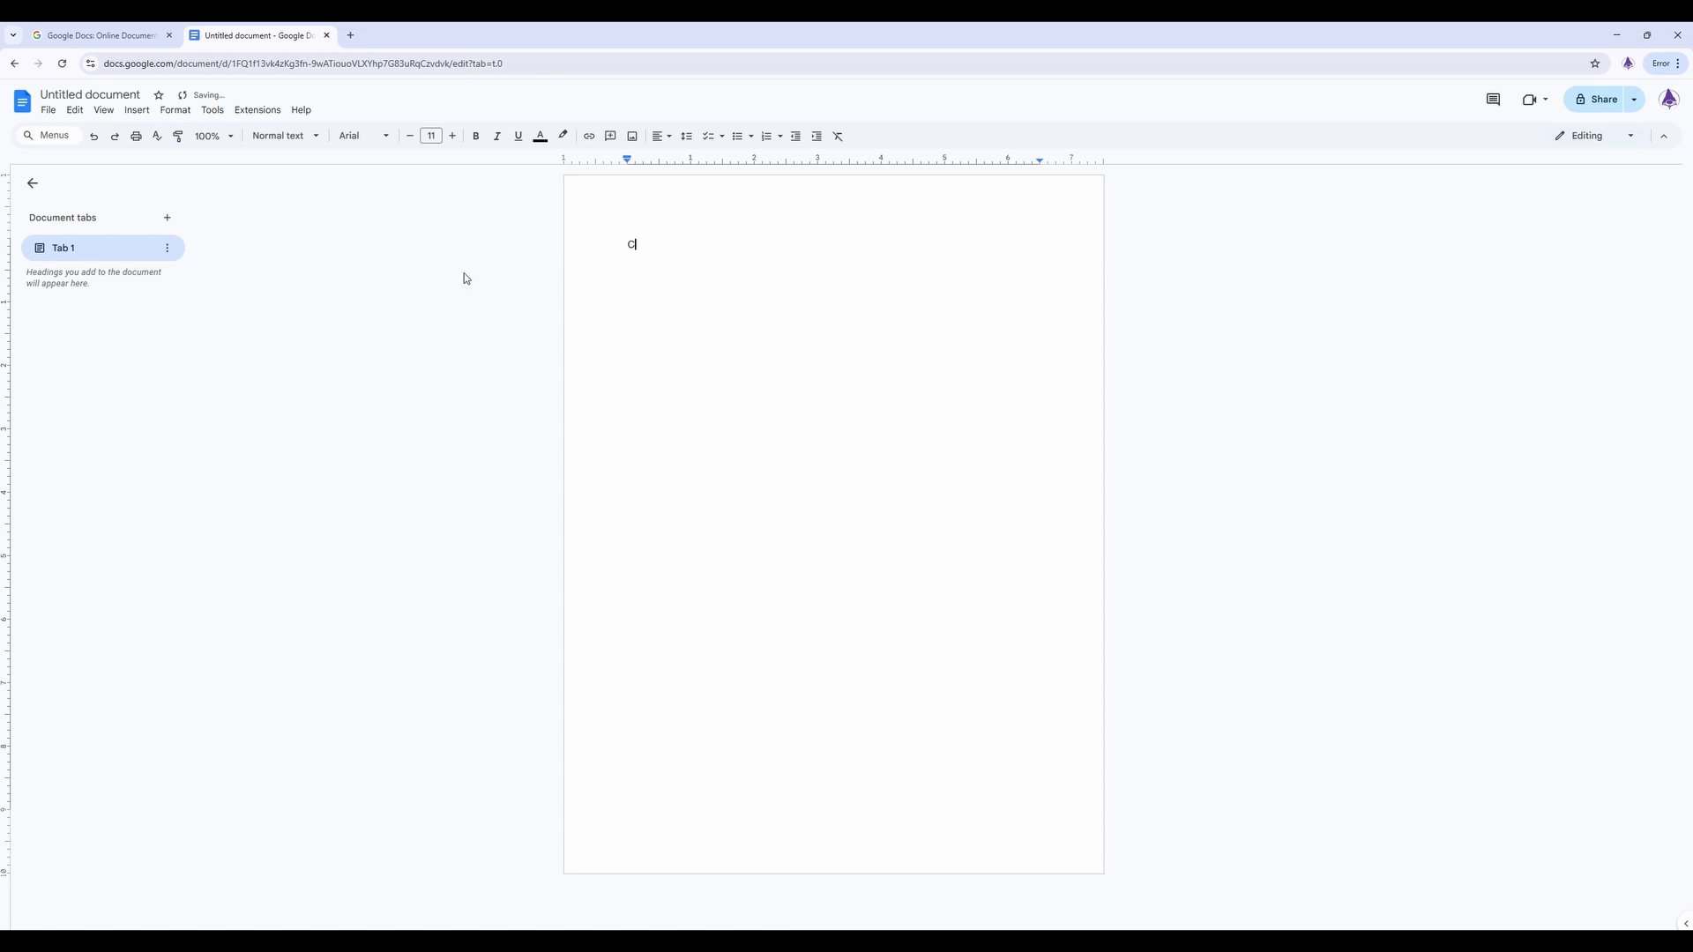
{"action": "type", "text": "hapter 1"}
{"action": "triple_click", "coordinate": [634, 244]}
{"action": "left_click", "coordinate": [346, 137]}
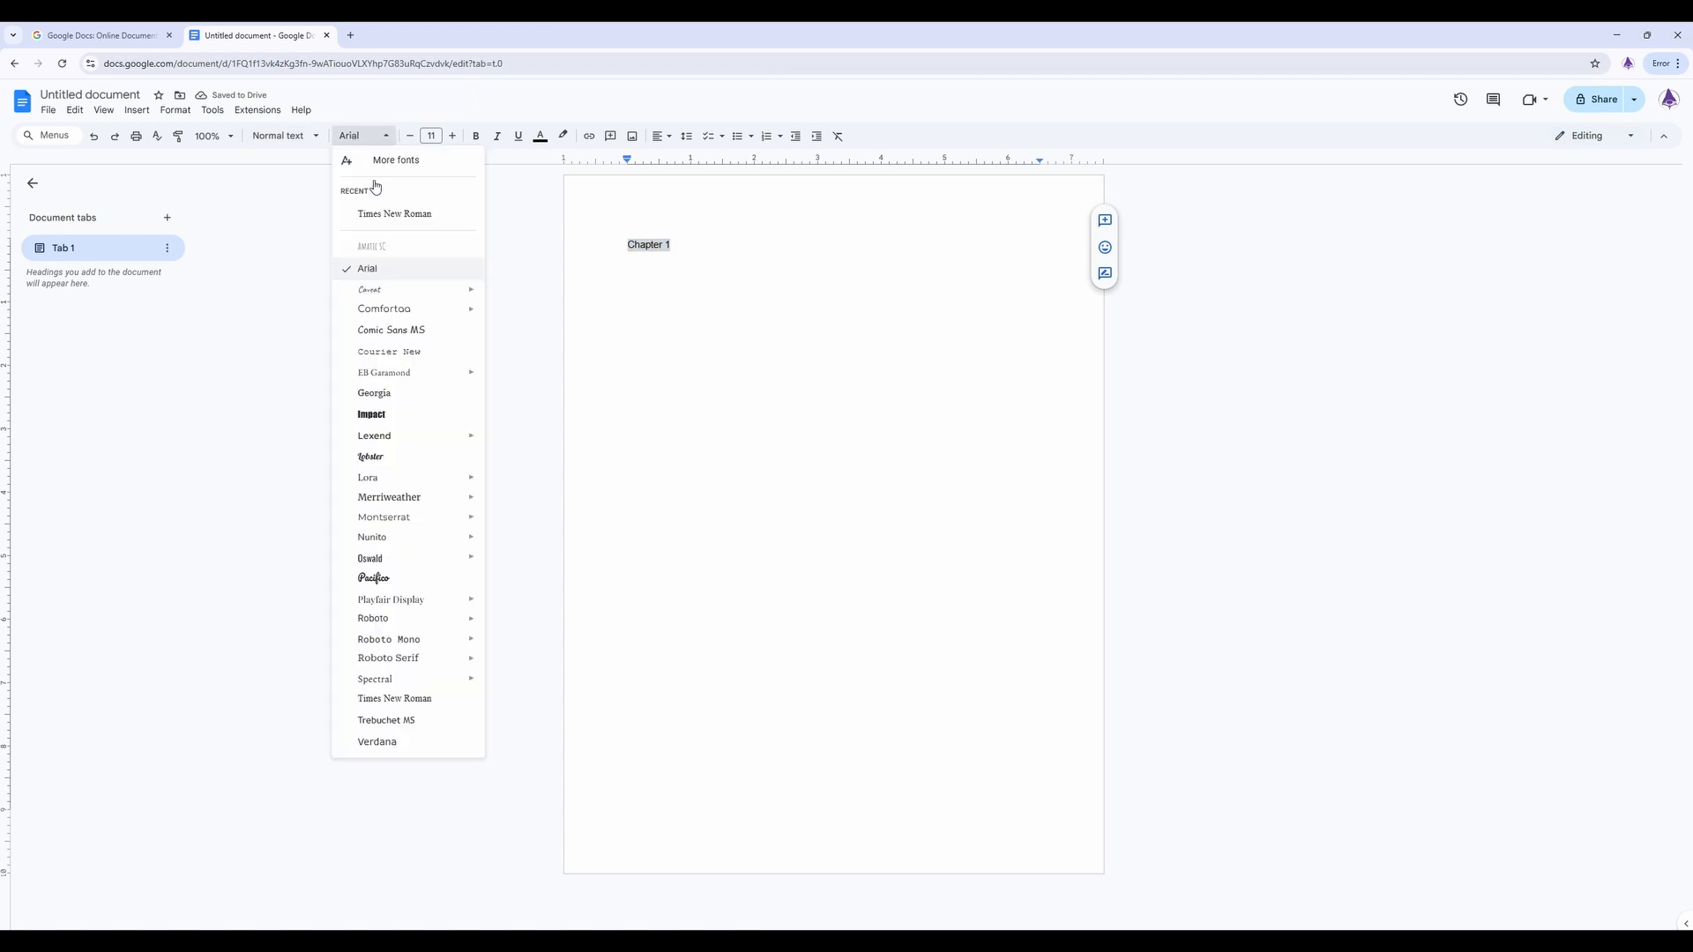
{"action": "left_click", "coordinate": [397, 699]}
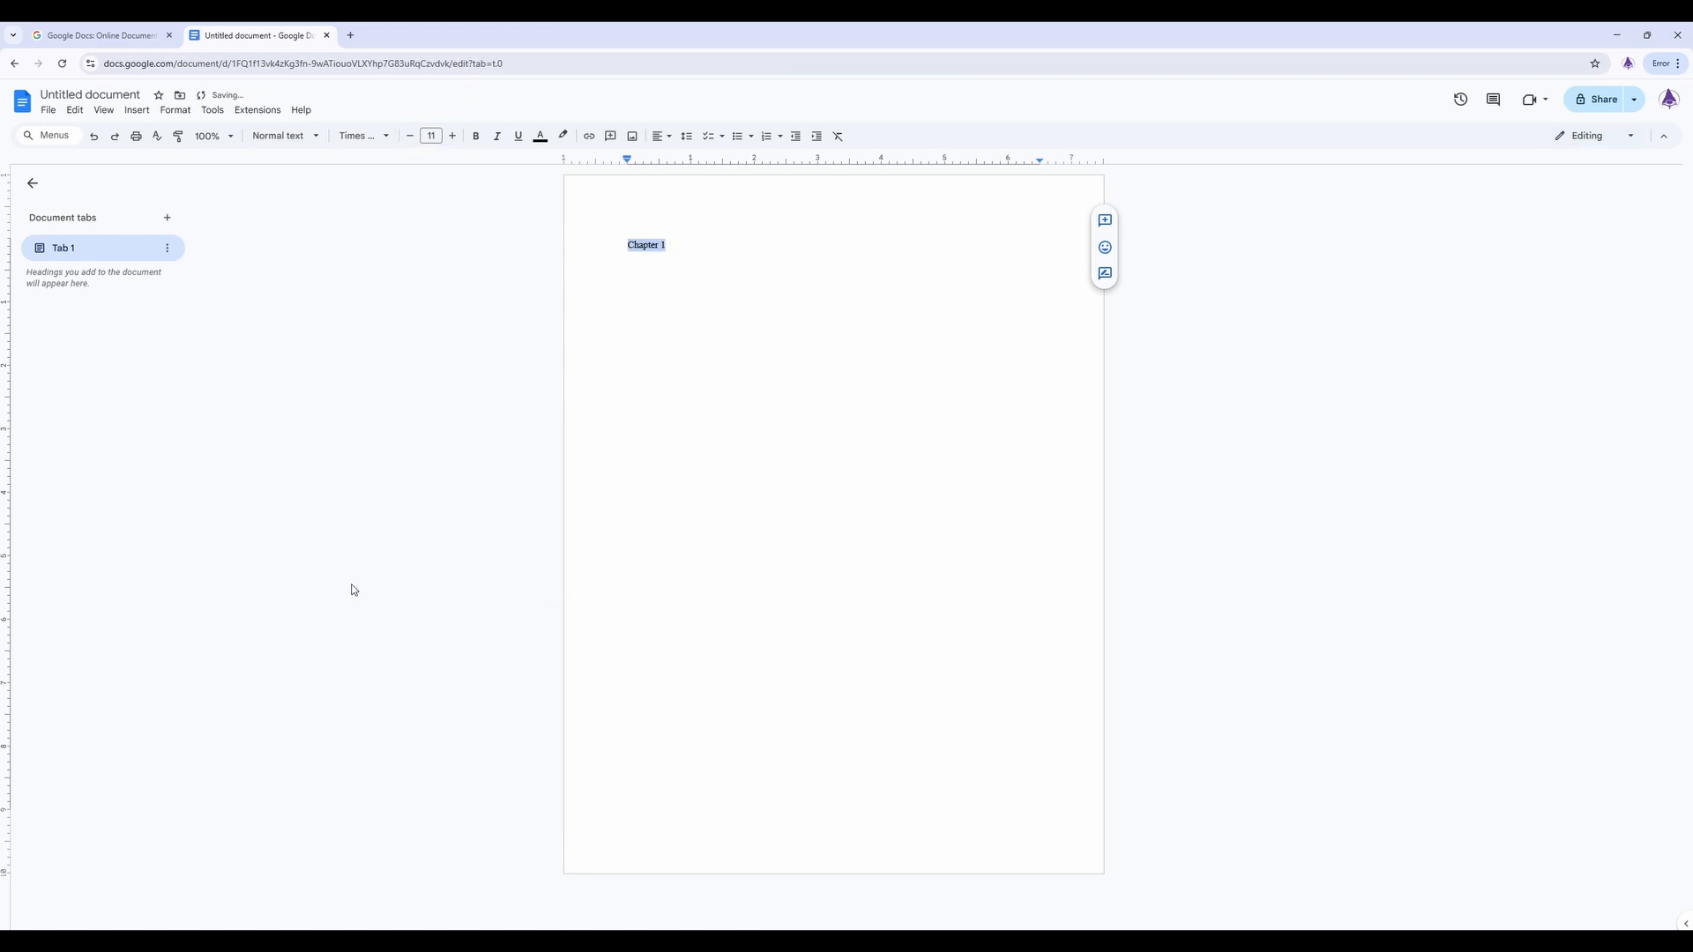
- Format the Chapter 1 line as 12 pt bold and center it on the page
{"action": "left_click", "coordinate": [453, 136]}
{"action": "left_click", "coordinate": [476, 136]}
{"action": "left_click", "coordinate": [660, 136]}
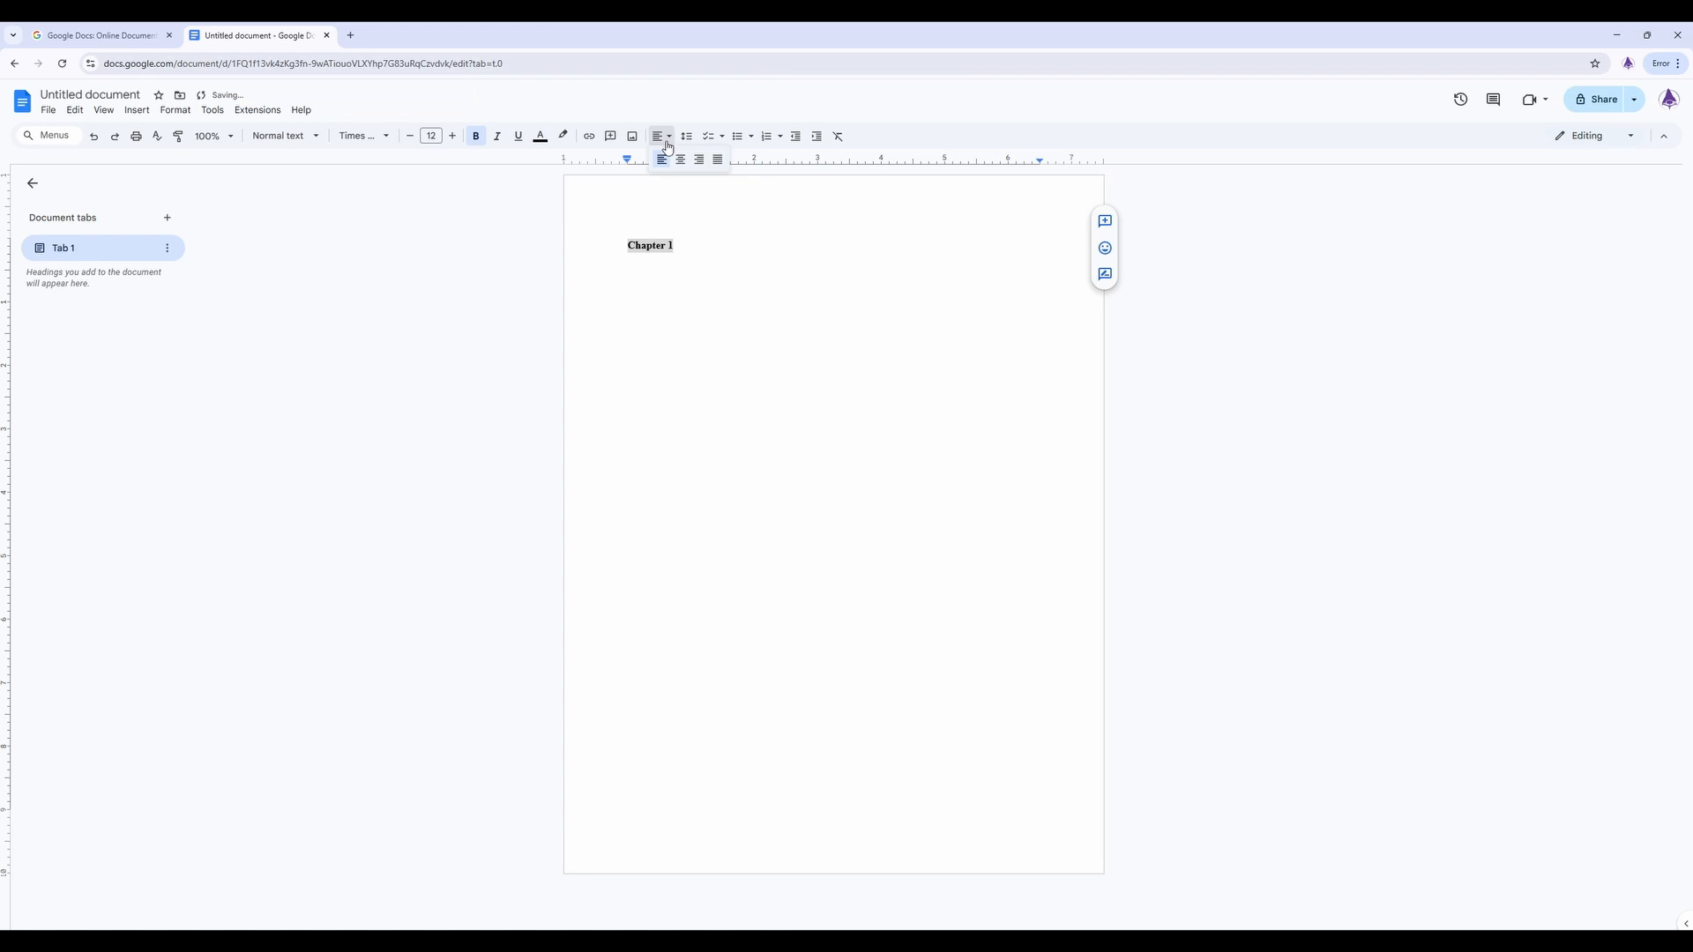
{"action": "left_click", "coordinate": [680, 162]}
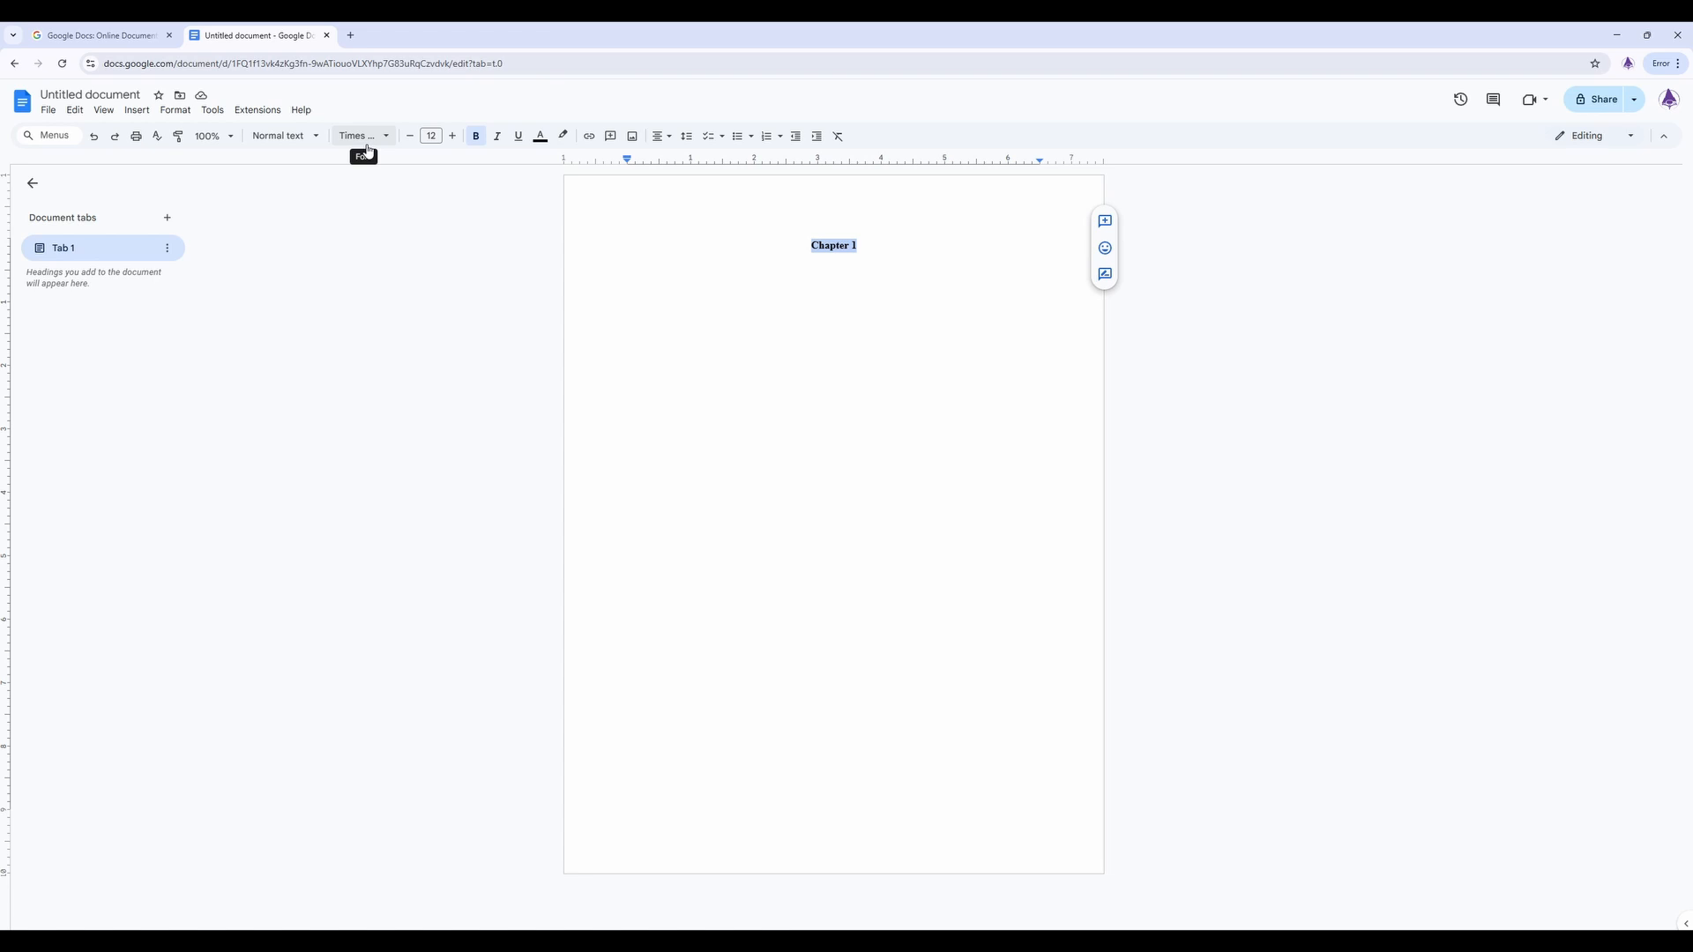
- Update the Heading 1 style to match the Chapter 1 line and go to that heading from the document outline
{"action": "left_click", "coordinate": [295, 143]}
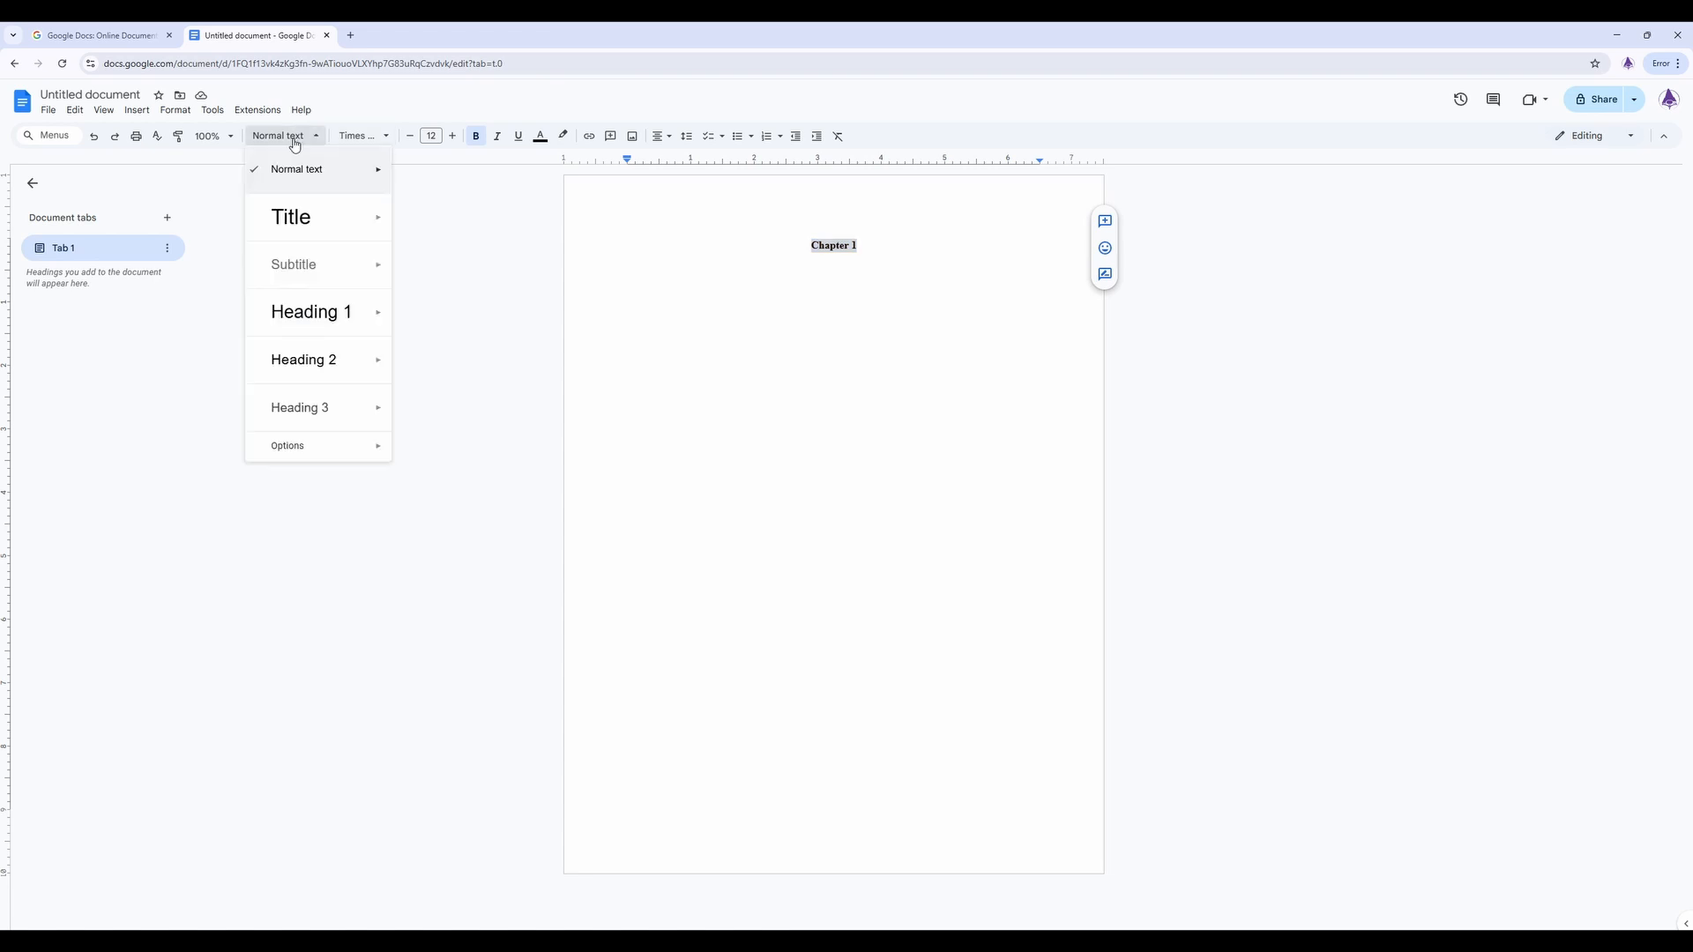
{"action": "mouse_move", "coordinate": [324, 325]}
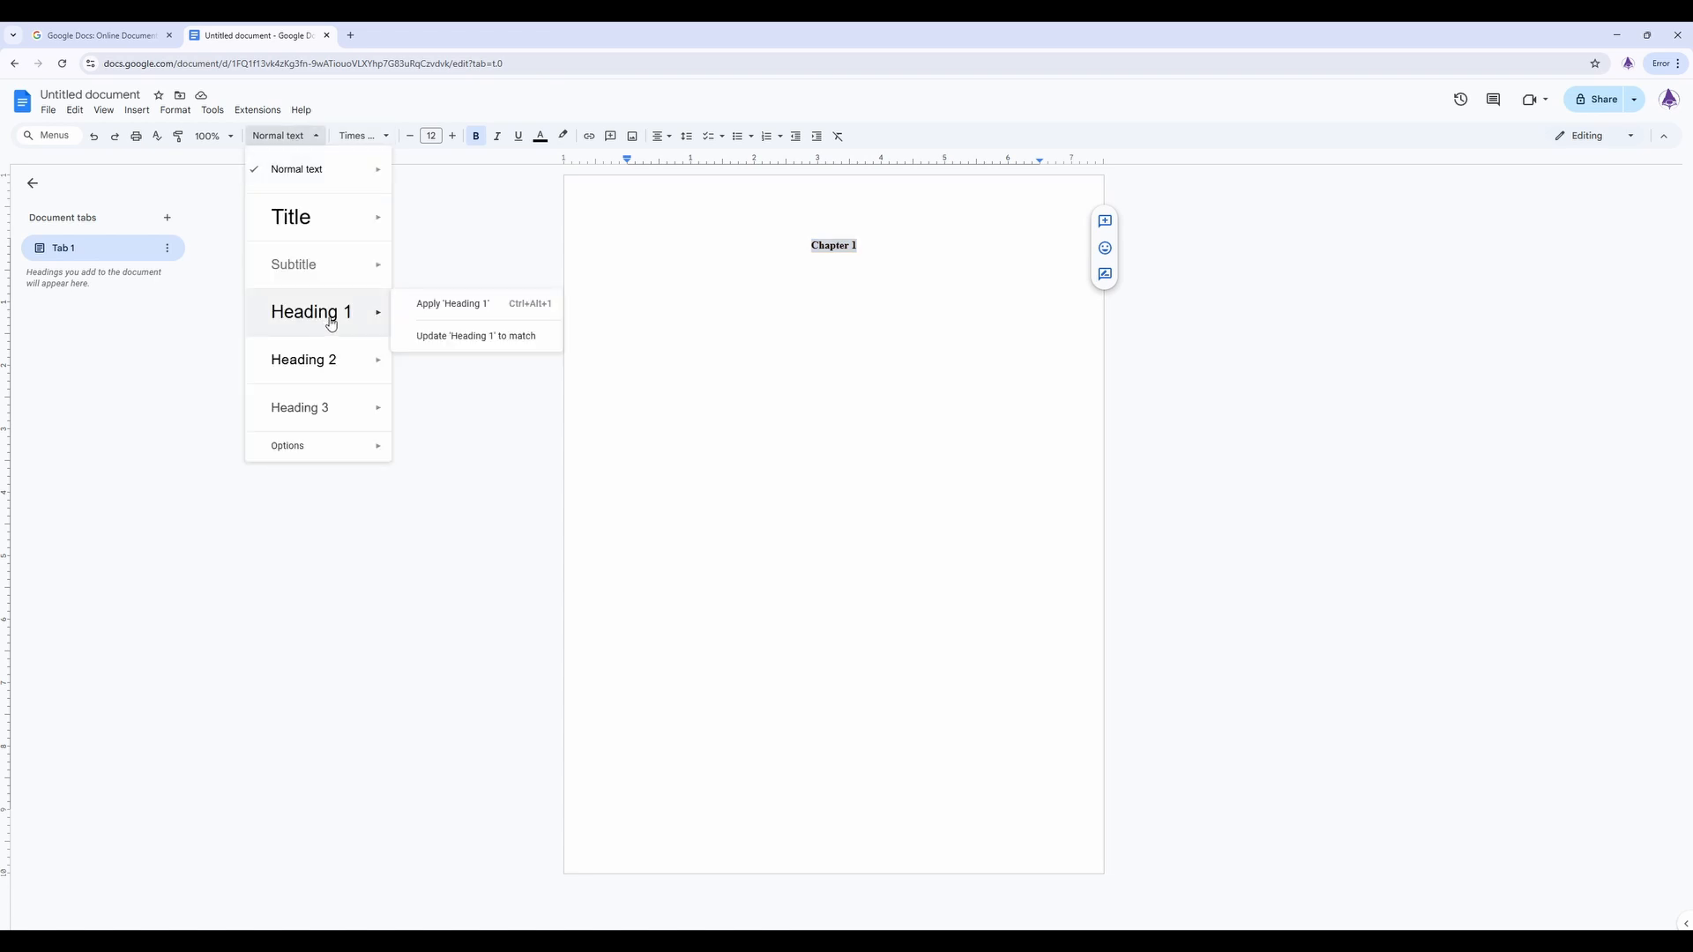
{"action": "left_click", "coordinate": [477, 343]}
{"action": "left_click", "coordinate": [278, 135]}
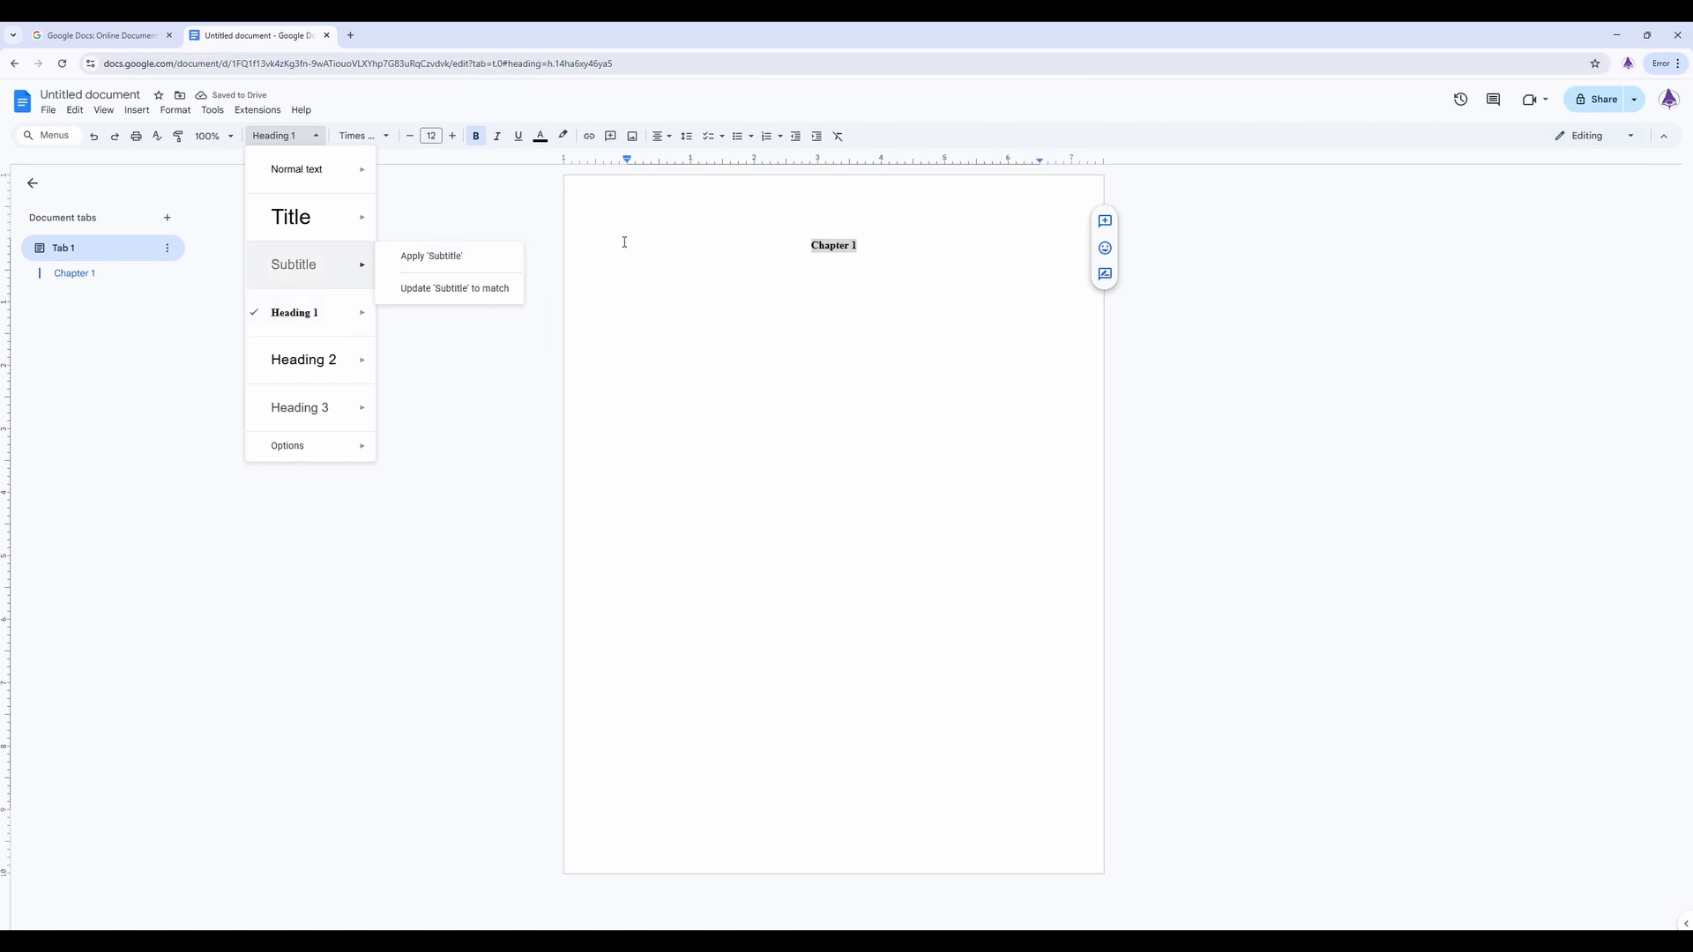
{"action": "left_click", "coordinate": [95, 274]}
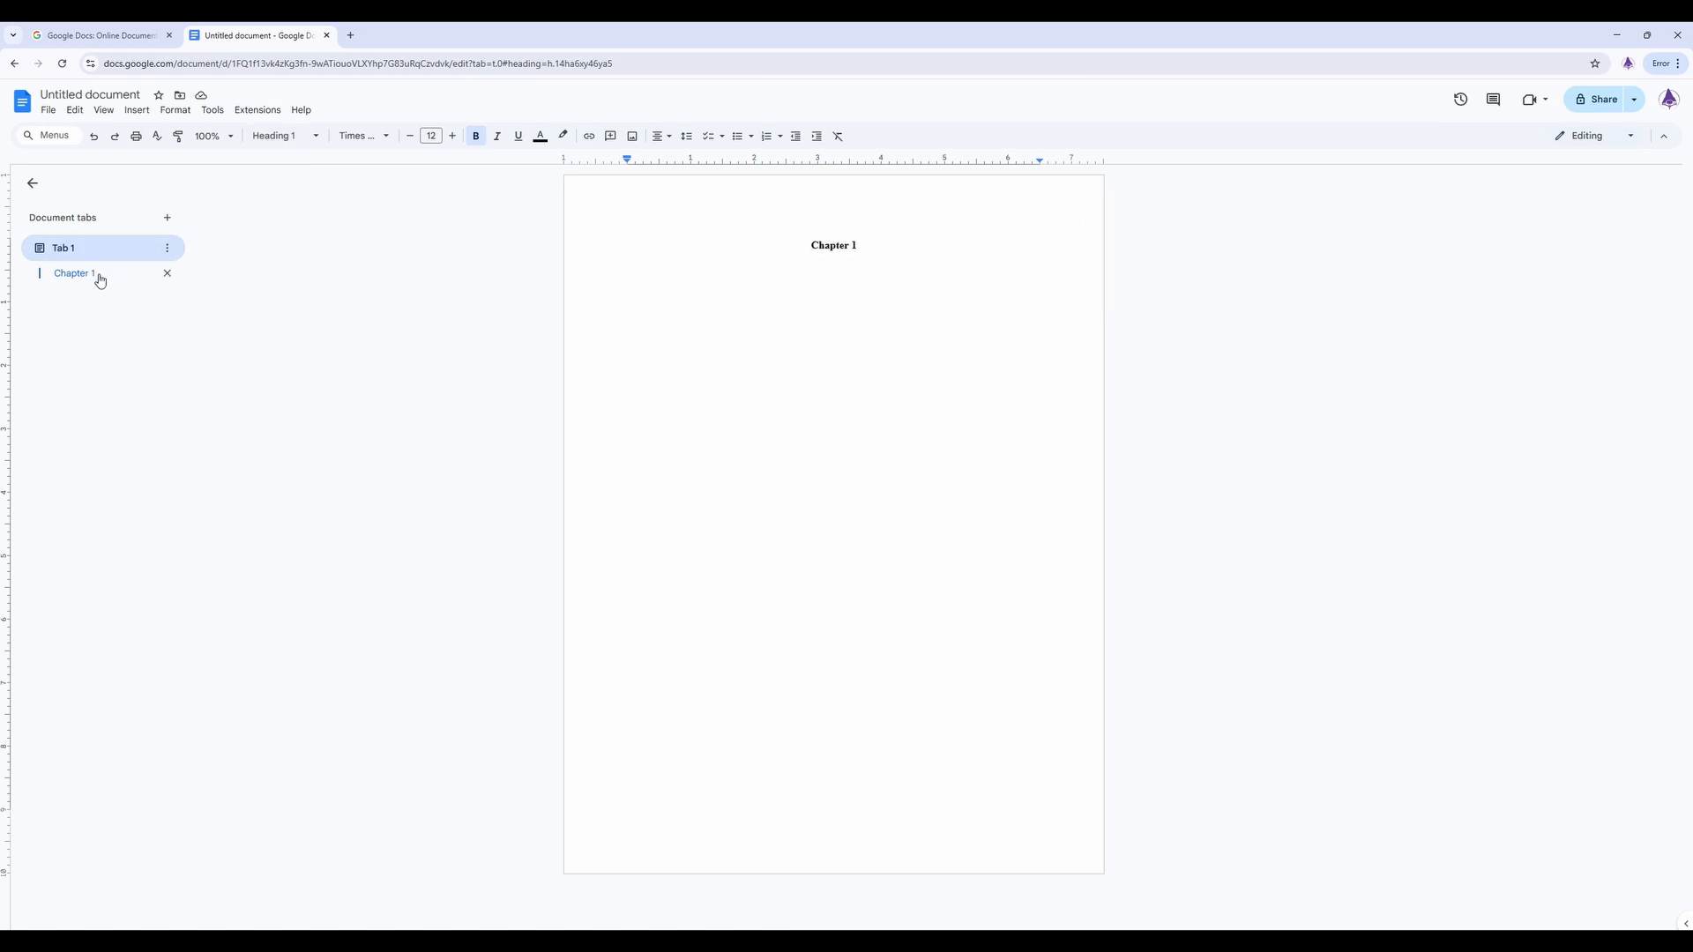